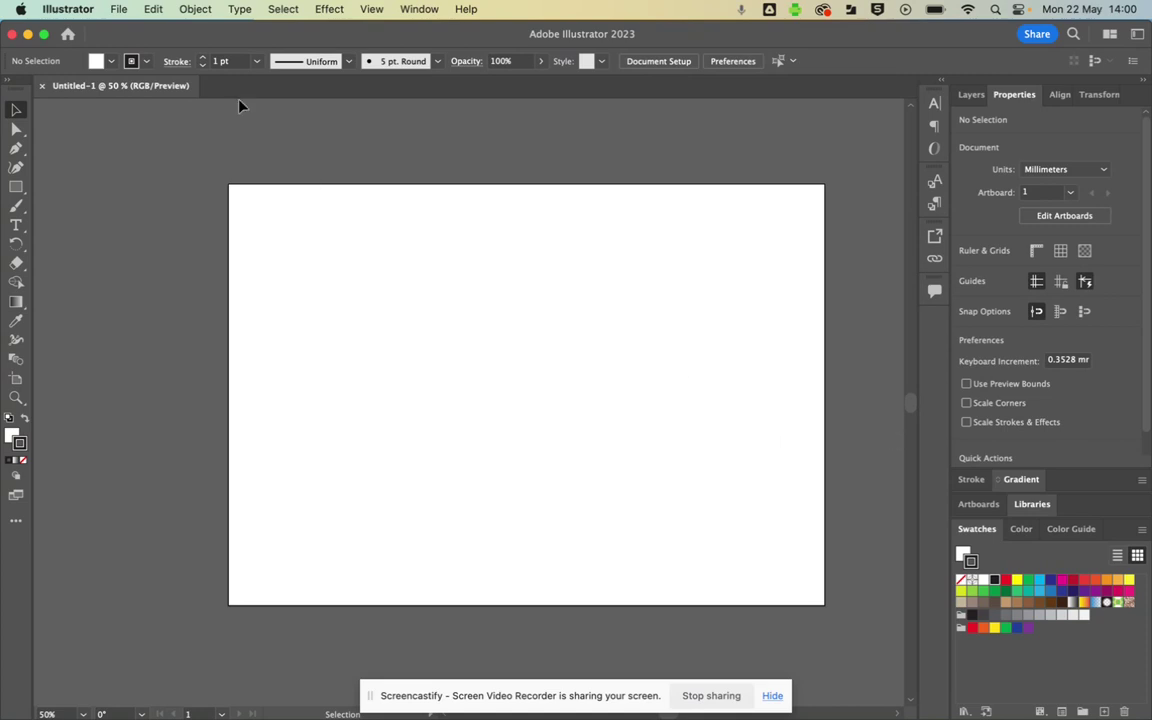
Switch to the web browser, open Myapps from the ISB Staff Bookmarks and sign in with the school Microsoft account.
key(ctrl+Right)
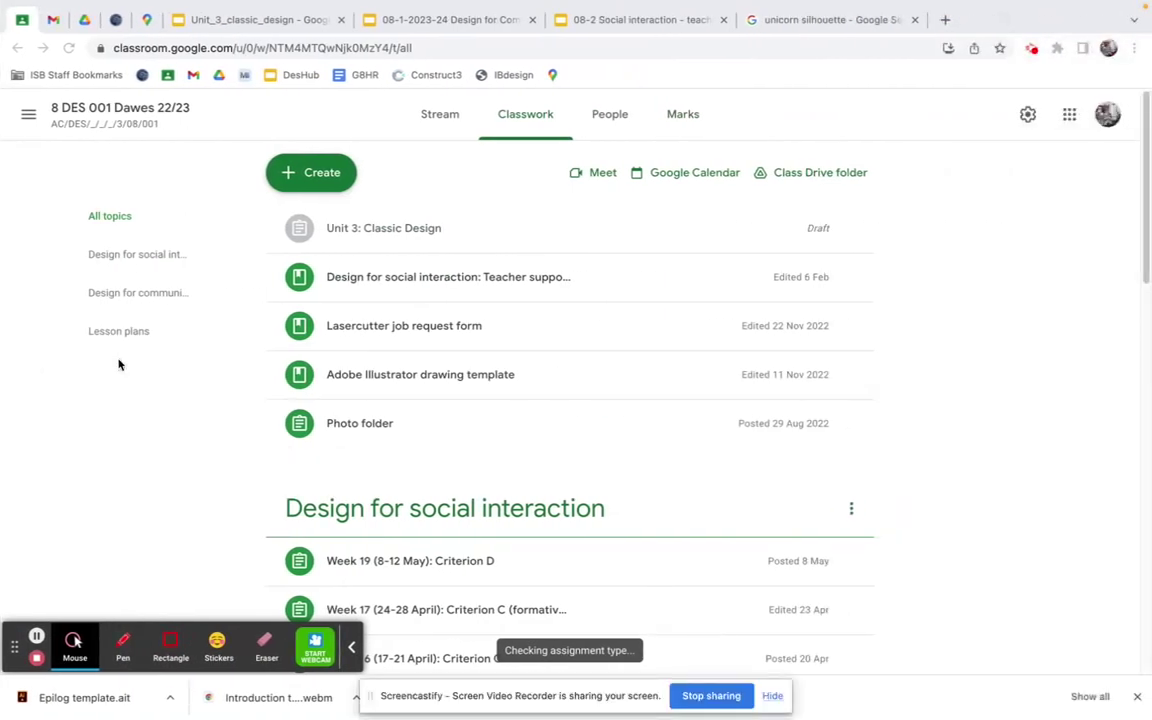
click(38, 77)
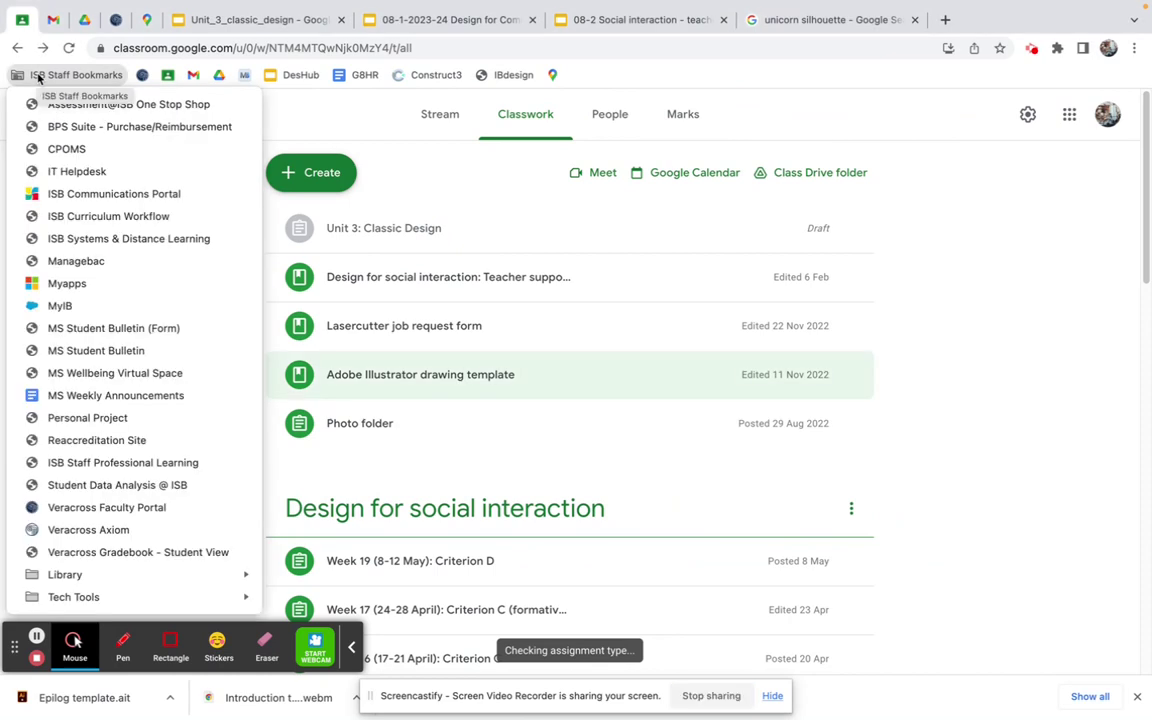
click(46, 286)
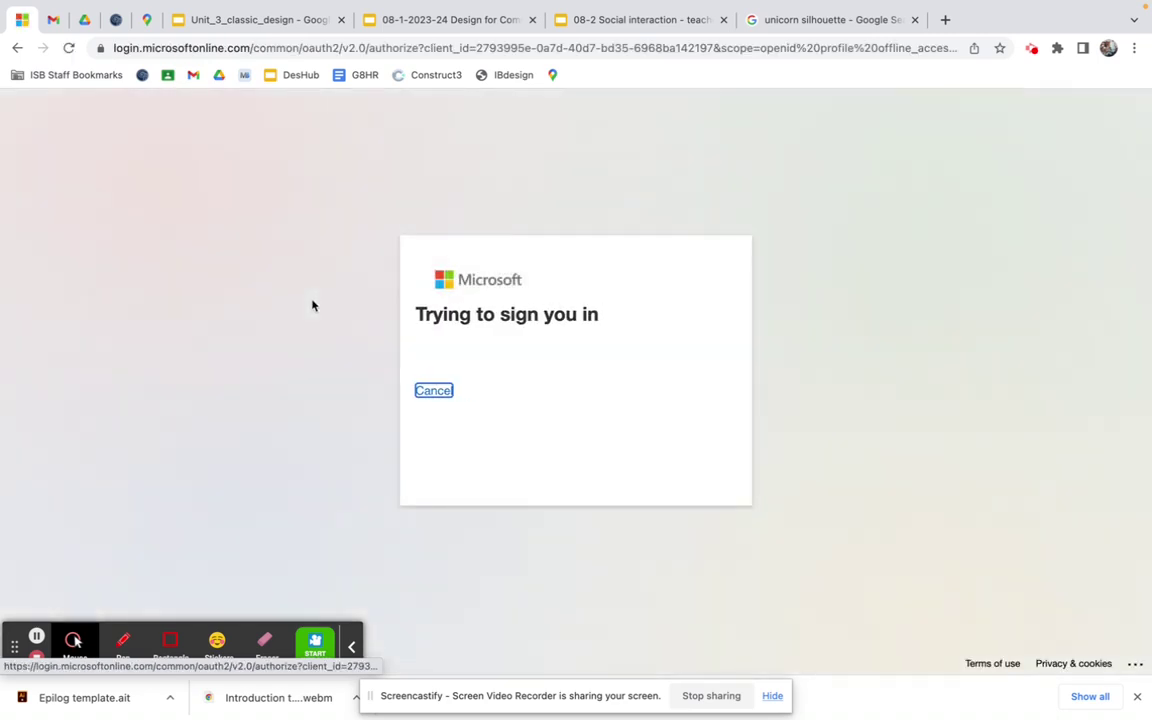
click(575, 348)
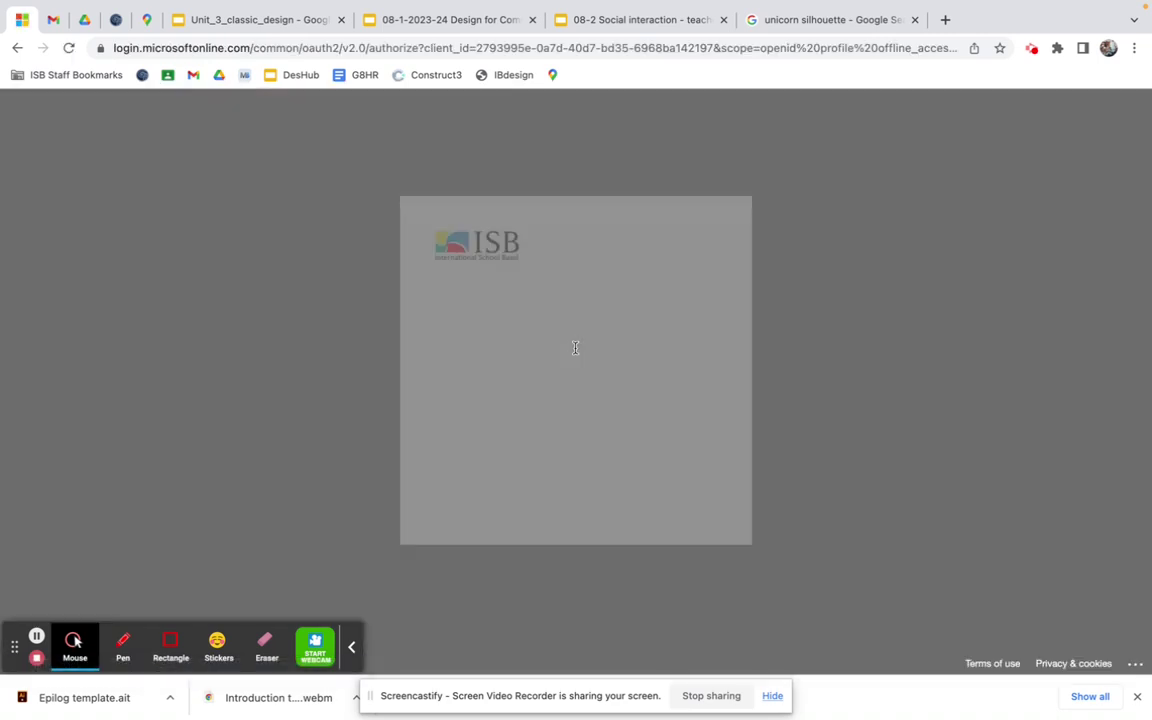
click(664, 414)
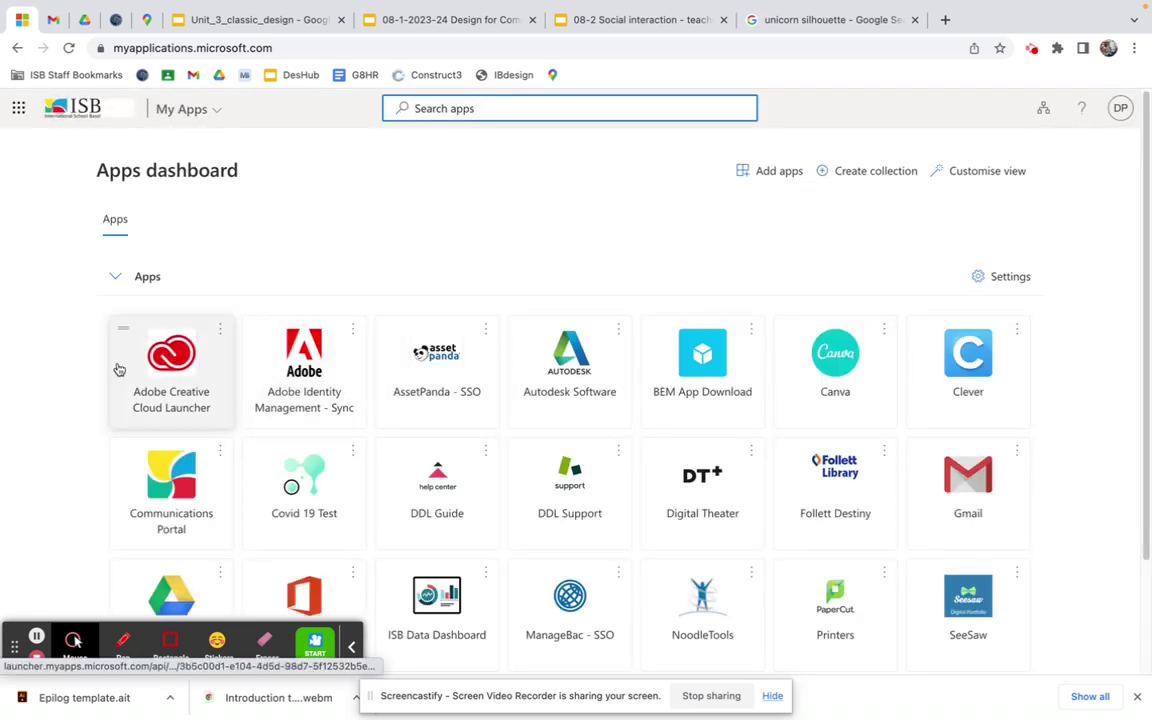
Launch Adobe Creative Cloud from the apps dashboard, download the Creative Cloud installer and close its page.
click(184, 364)
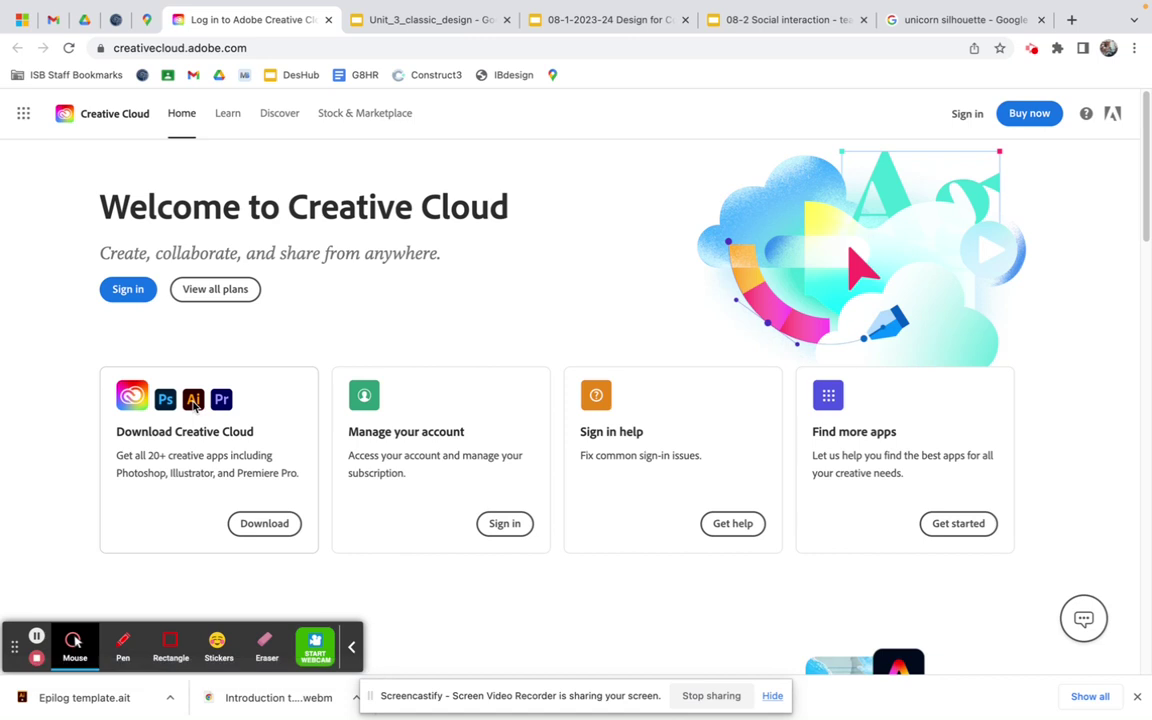
click(263, 528)
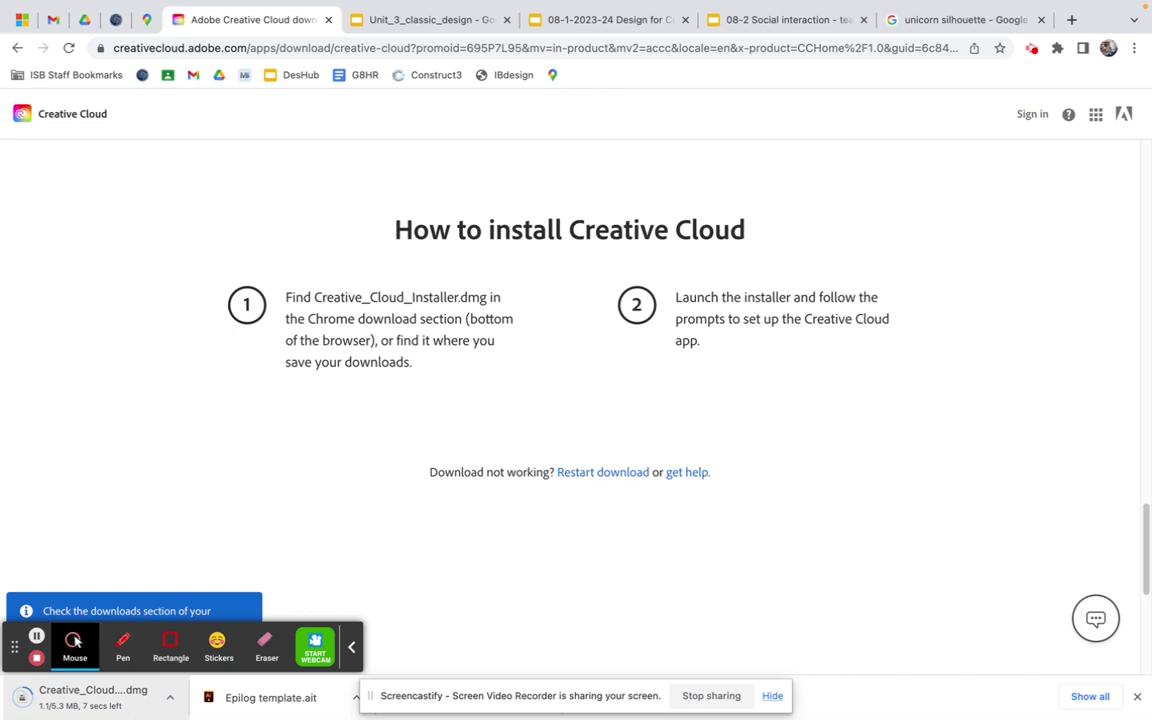
click(328, 19)
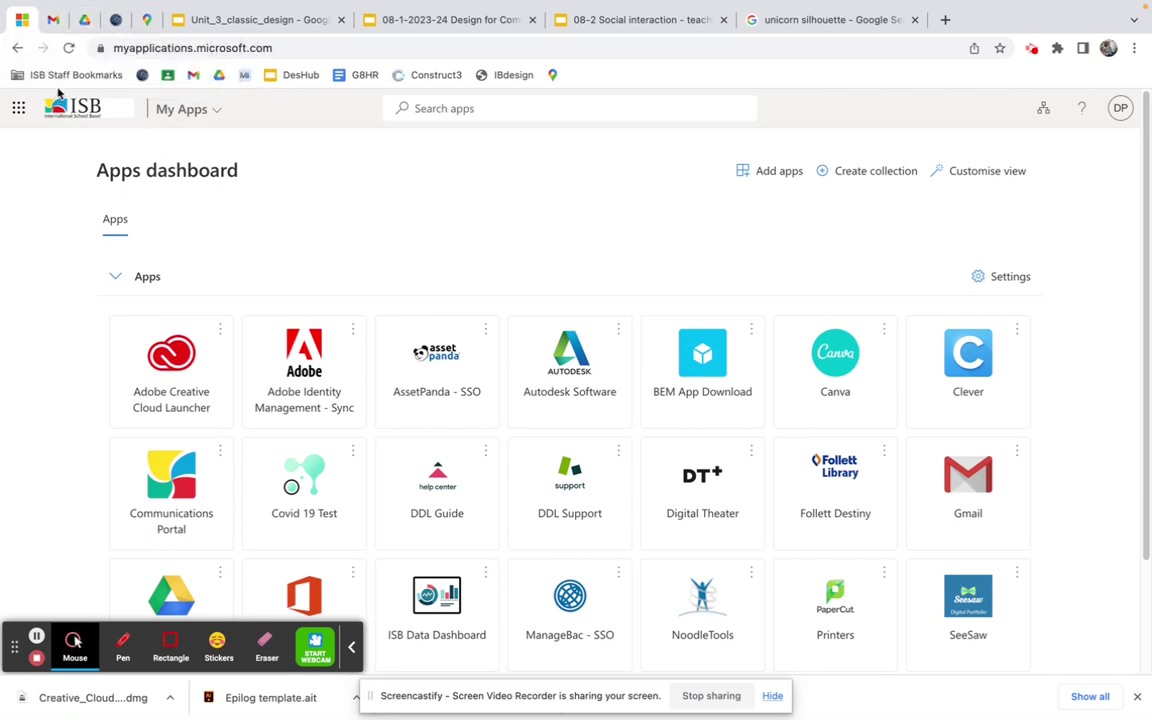
In Google Classroom, expand the Adobe Illustrator drawing template material in the classwork of class 8 DES 001.
click(168, 76)
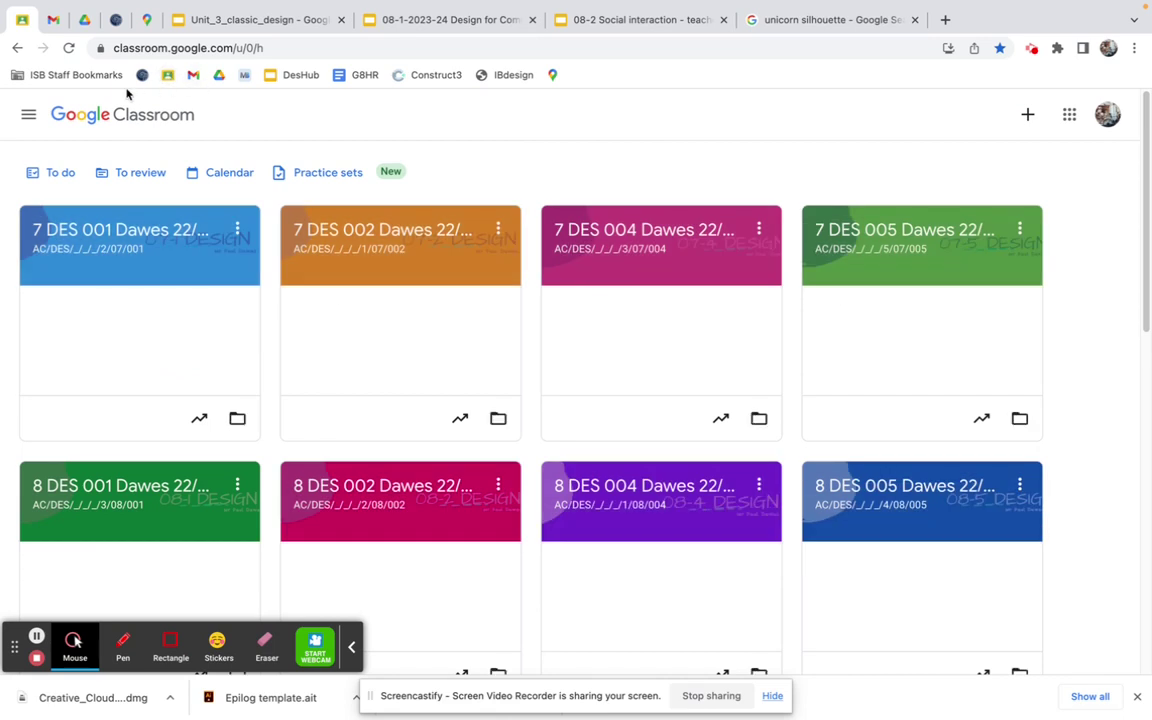
click(136, 487)
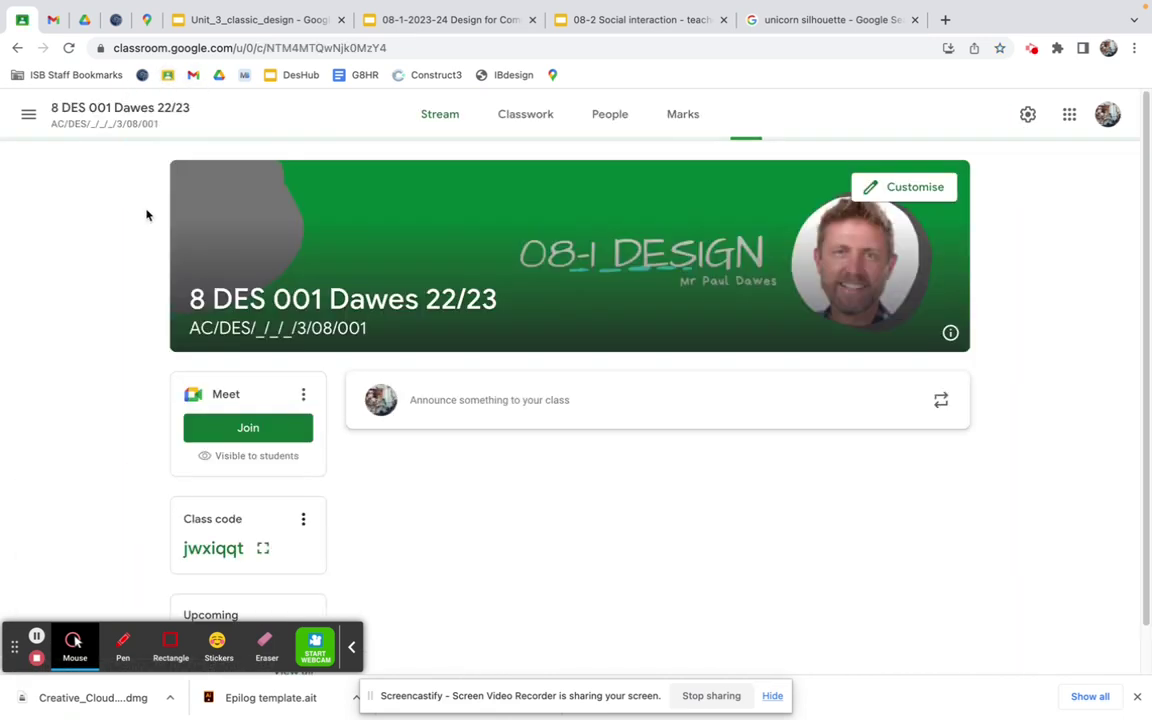
click(528, 114)
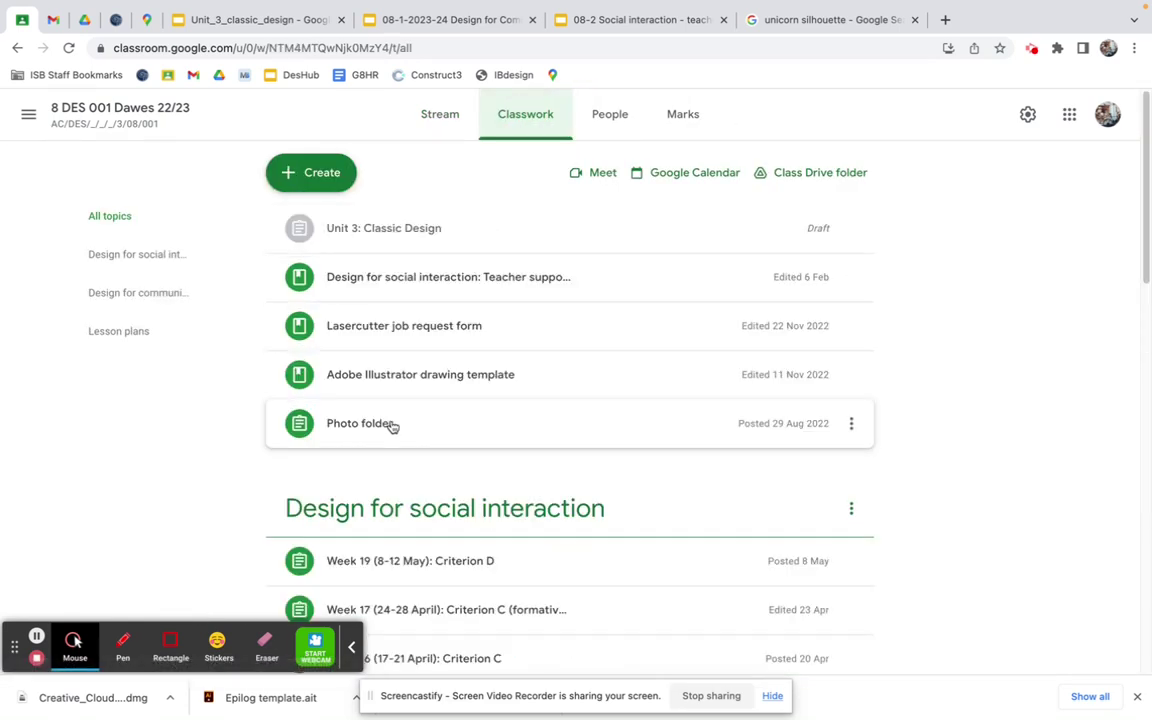
click(419, 379)
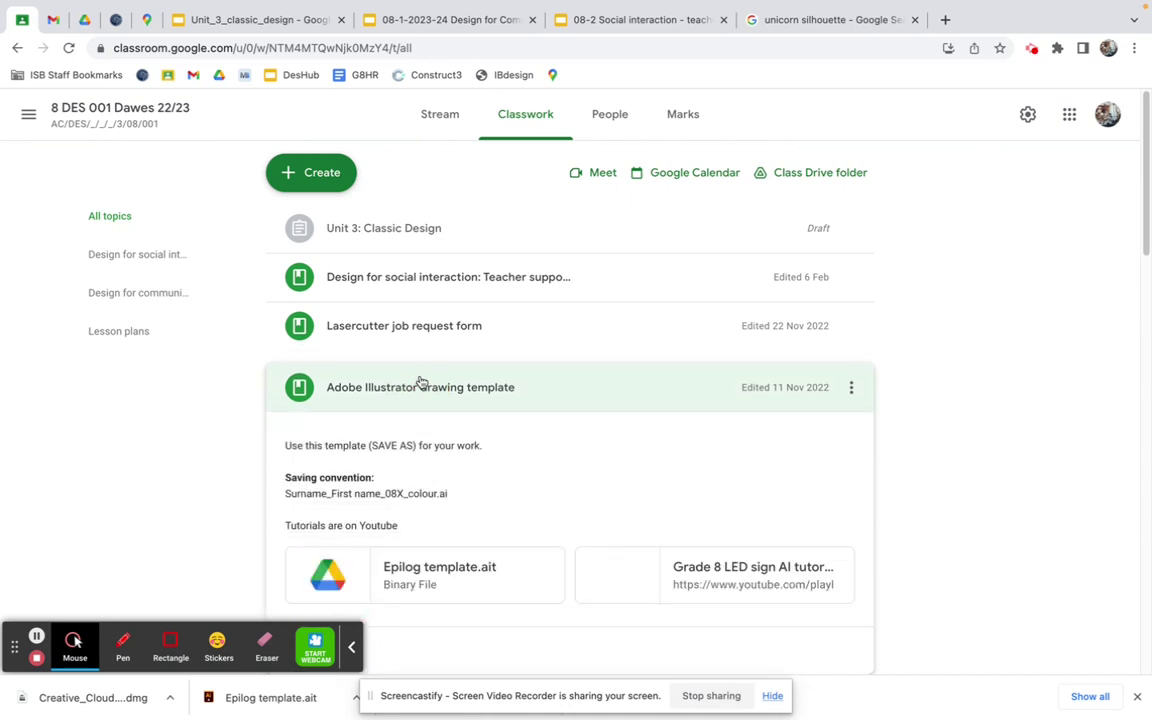
scroll(474, 454, down, 1)
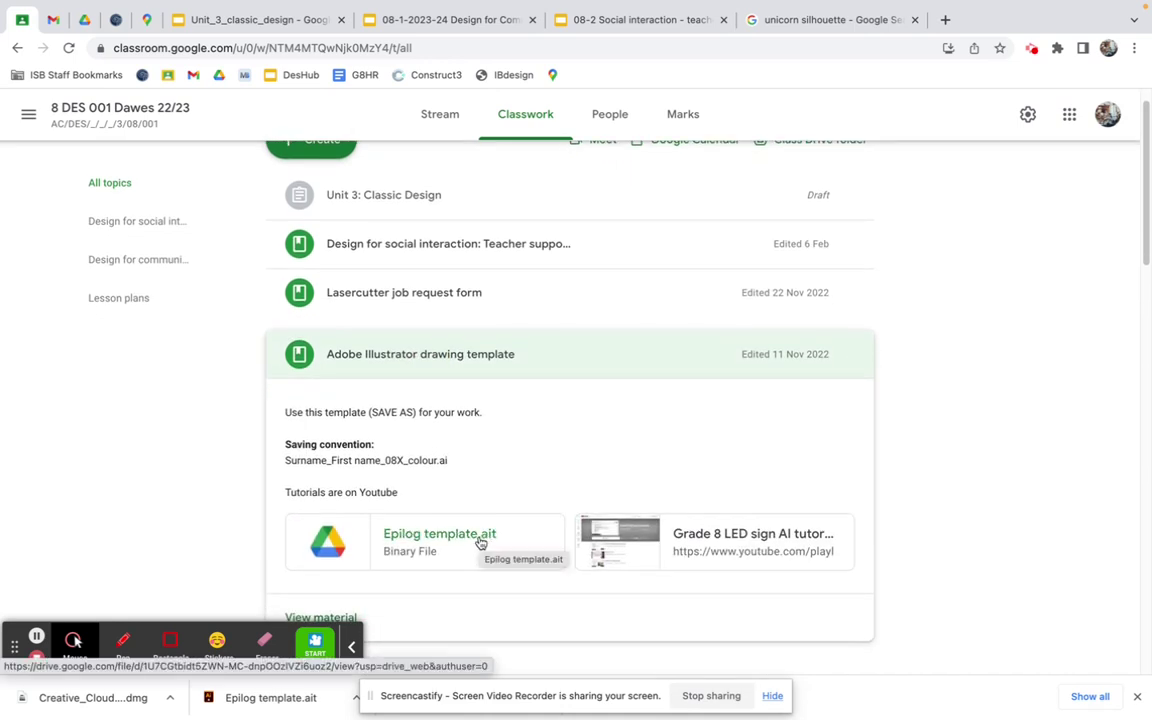
Download Epilog template.ait from the class material and open the downloaded file in Illustrator.
click(447, 539)
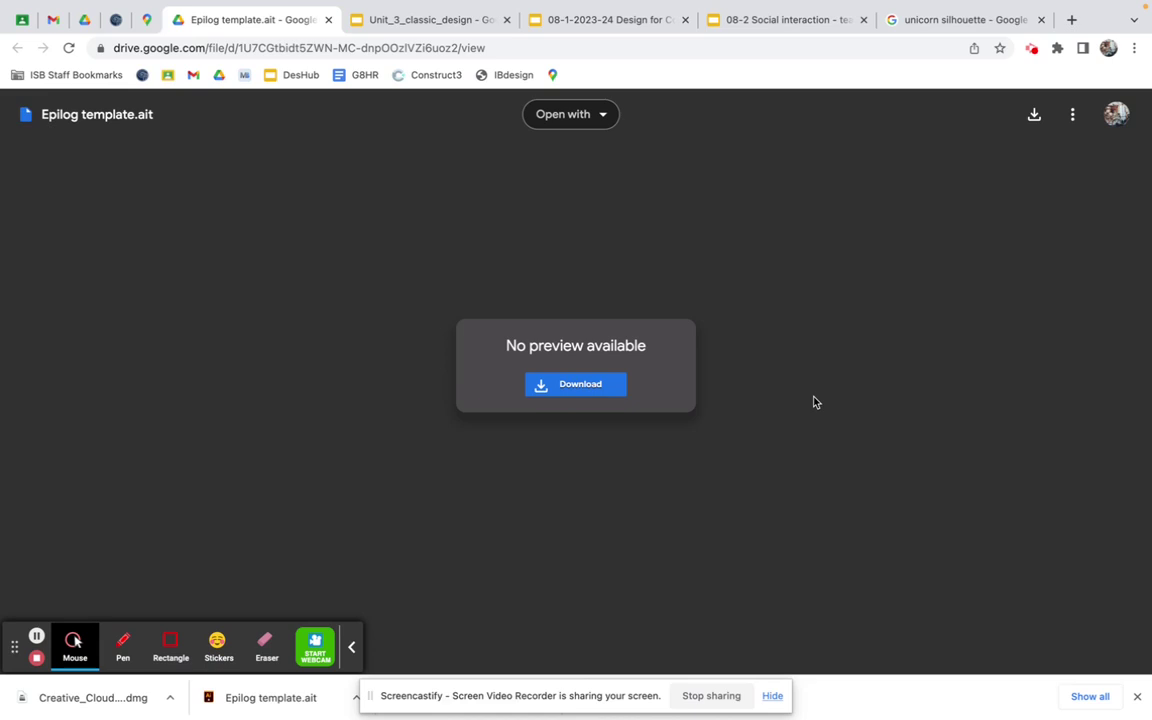
click(606, 115)
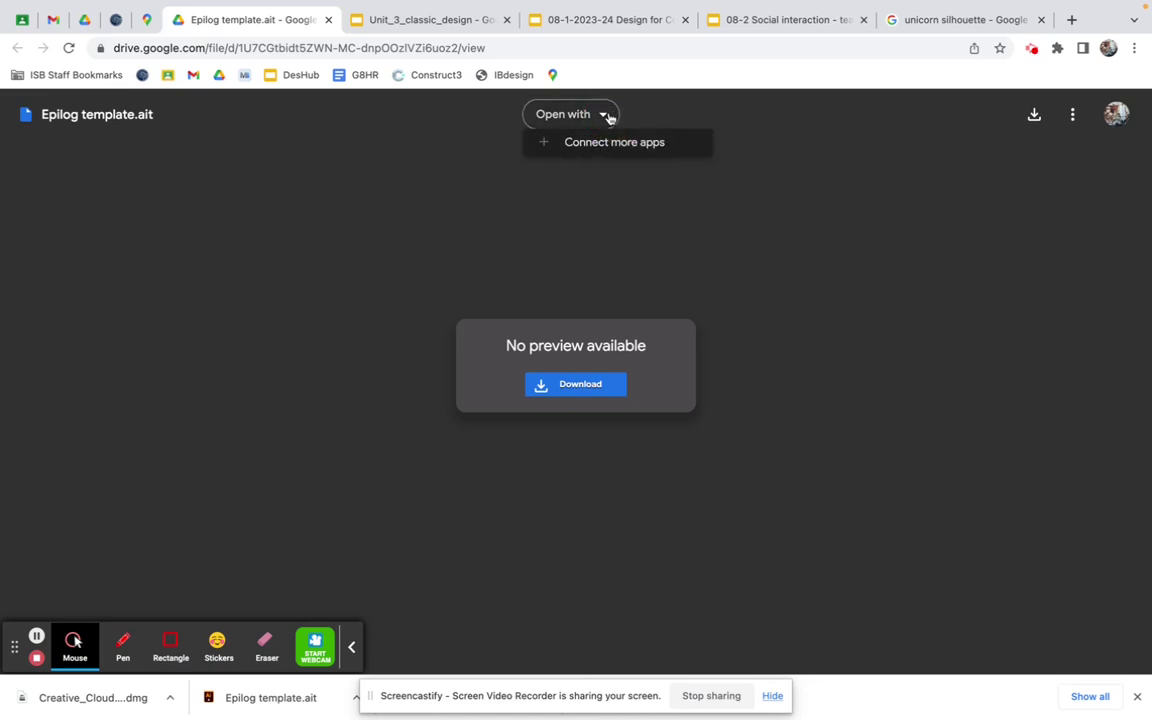
click(1035, 118)
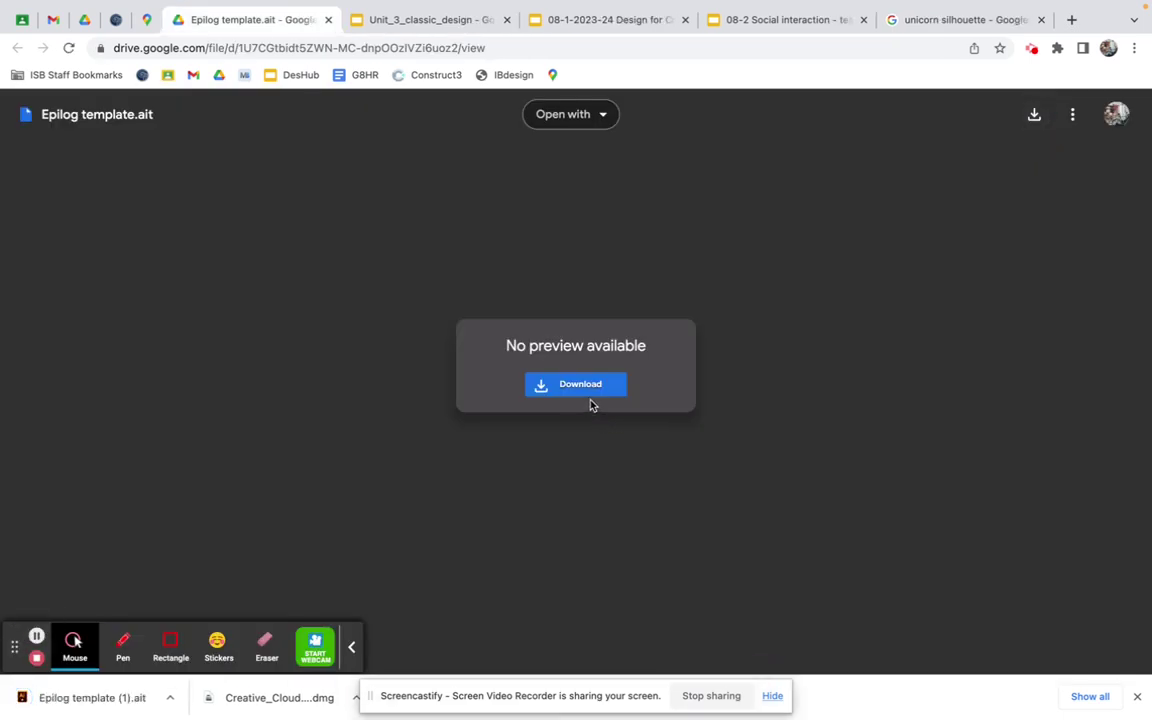
click(126, 704)
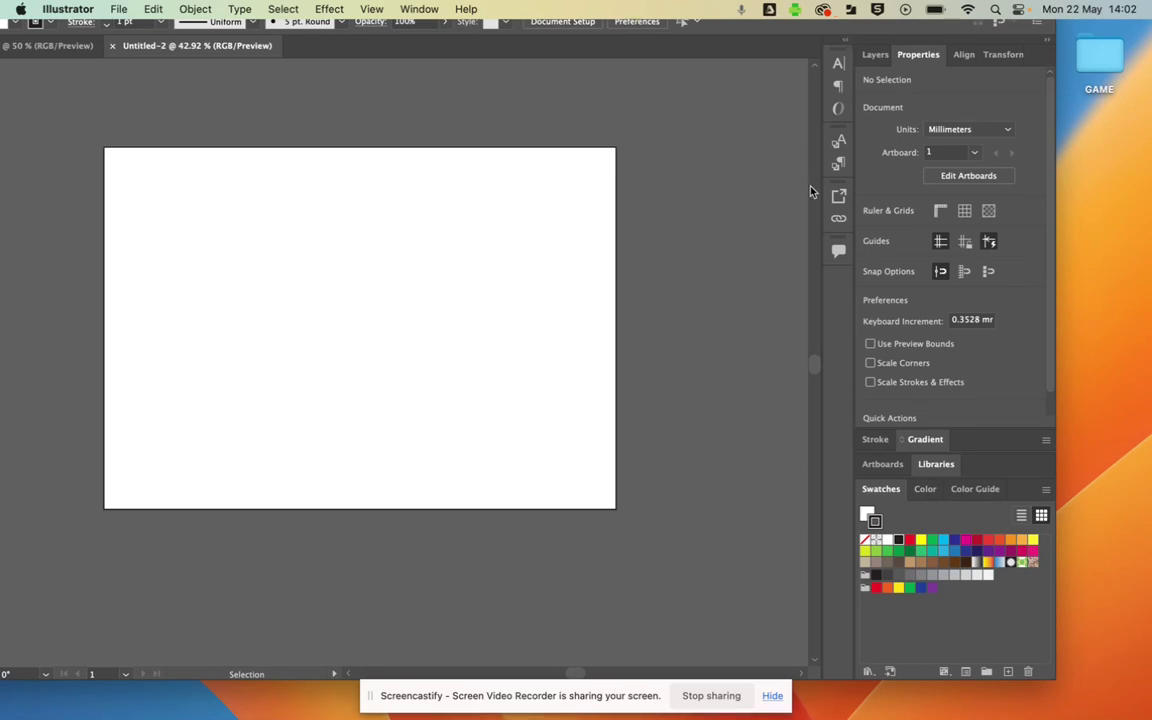
Reposition and enlarge the Illustrator window so that it fills the screen.
double_click(1047, 679)
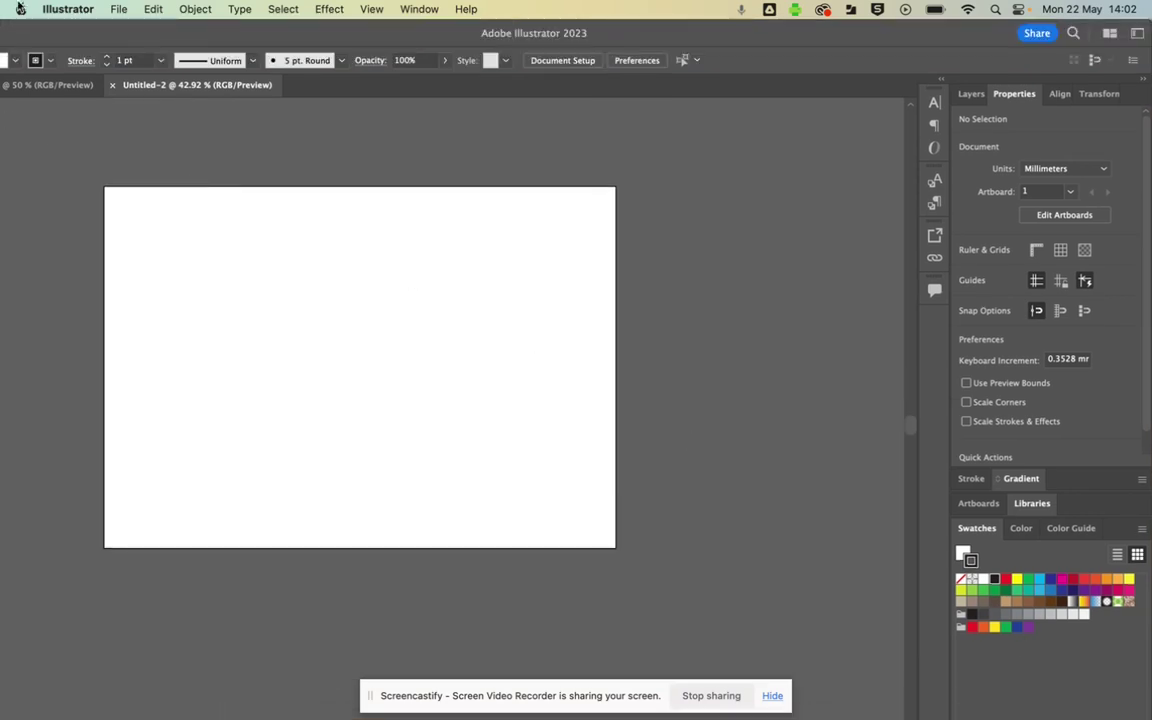
click(38, 33)
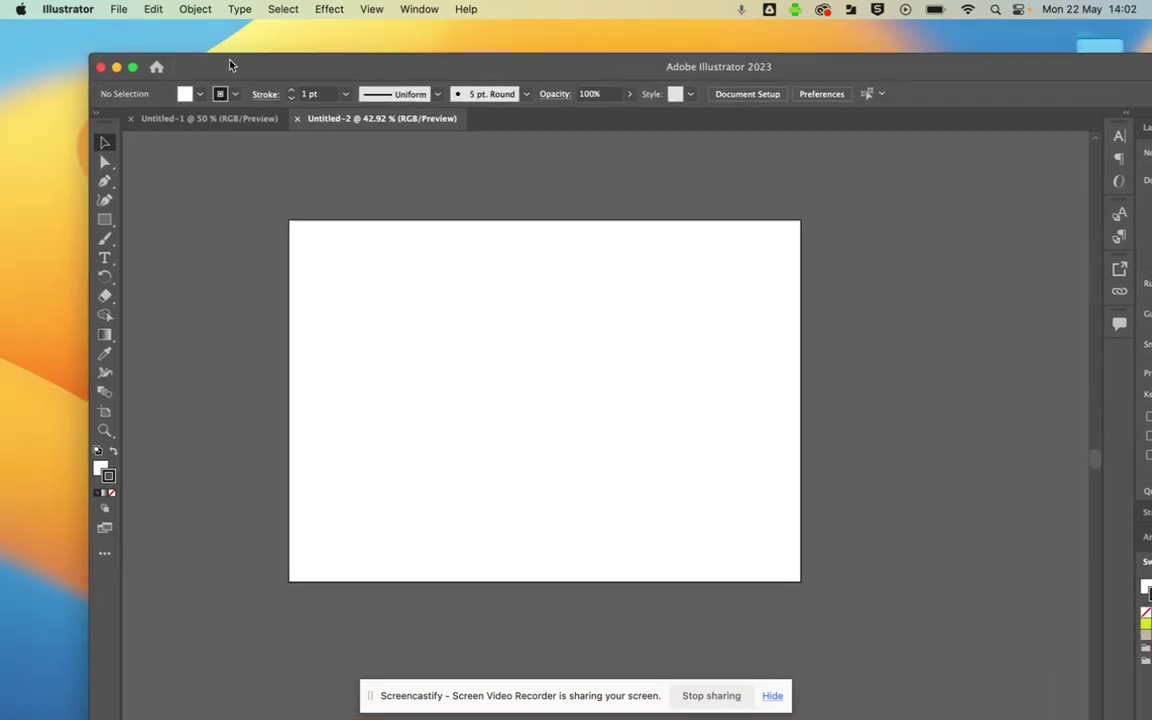
click(133, 68)
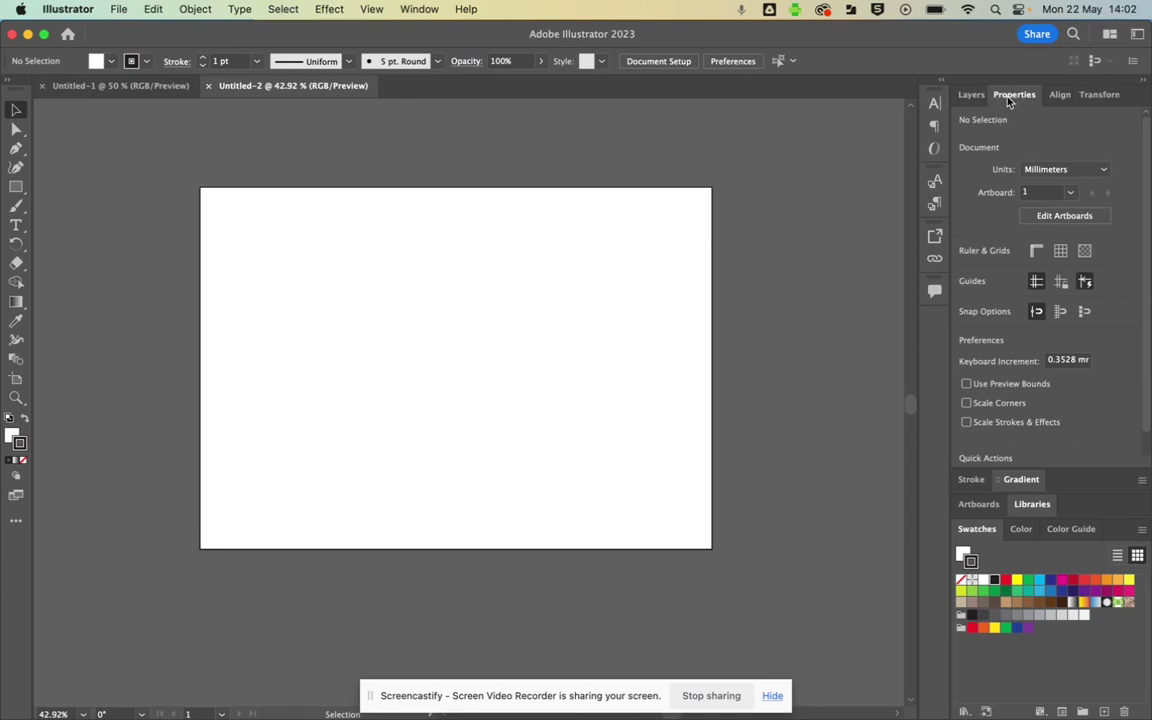
Delete the Line engrave layer from the template document.
click(971, 94)
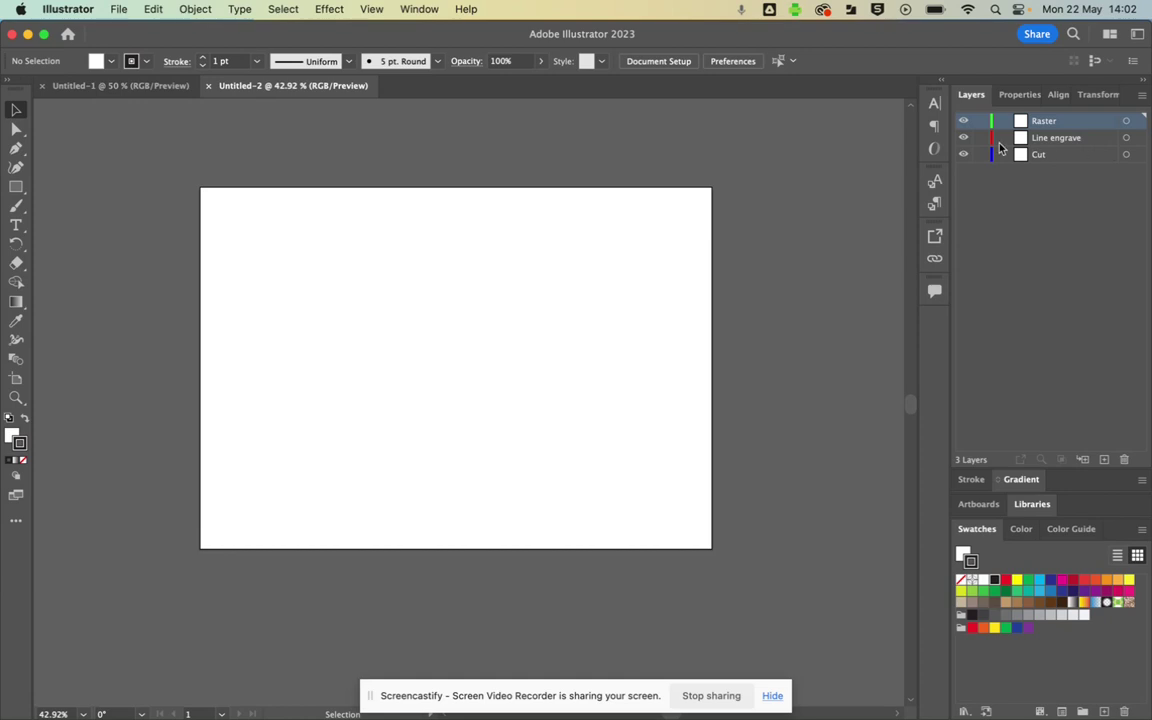
click(1126, 137)
click(1050, 140)
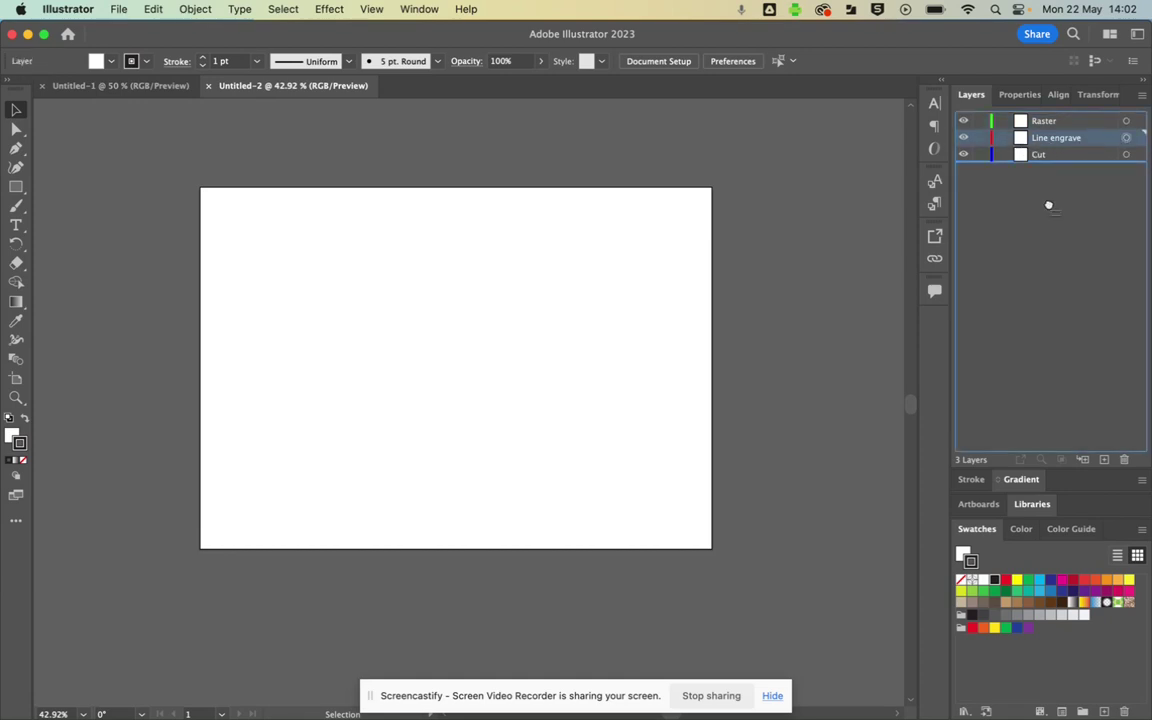
click(1124, 461)
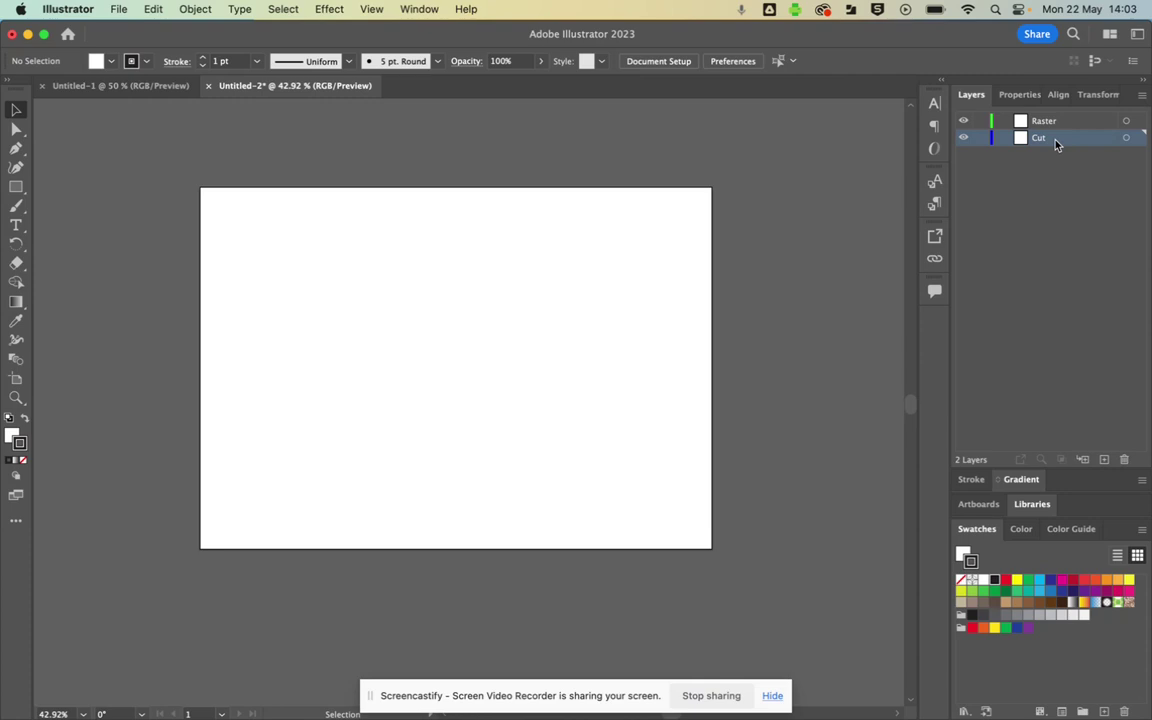
Check the document units and the artboard's size settings, then leave artboard editing and return to the layer list.
click(1014, 94)
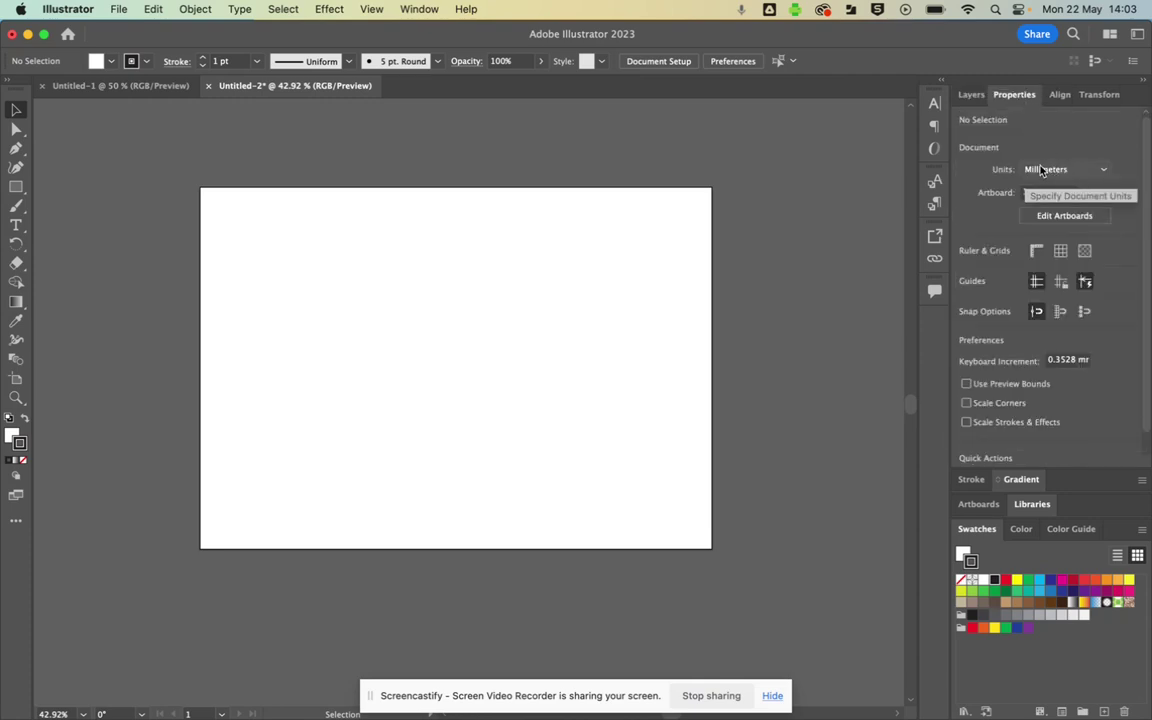
click(1065, 216)
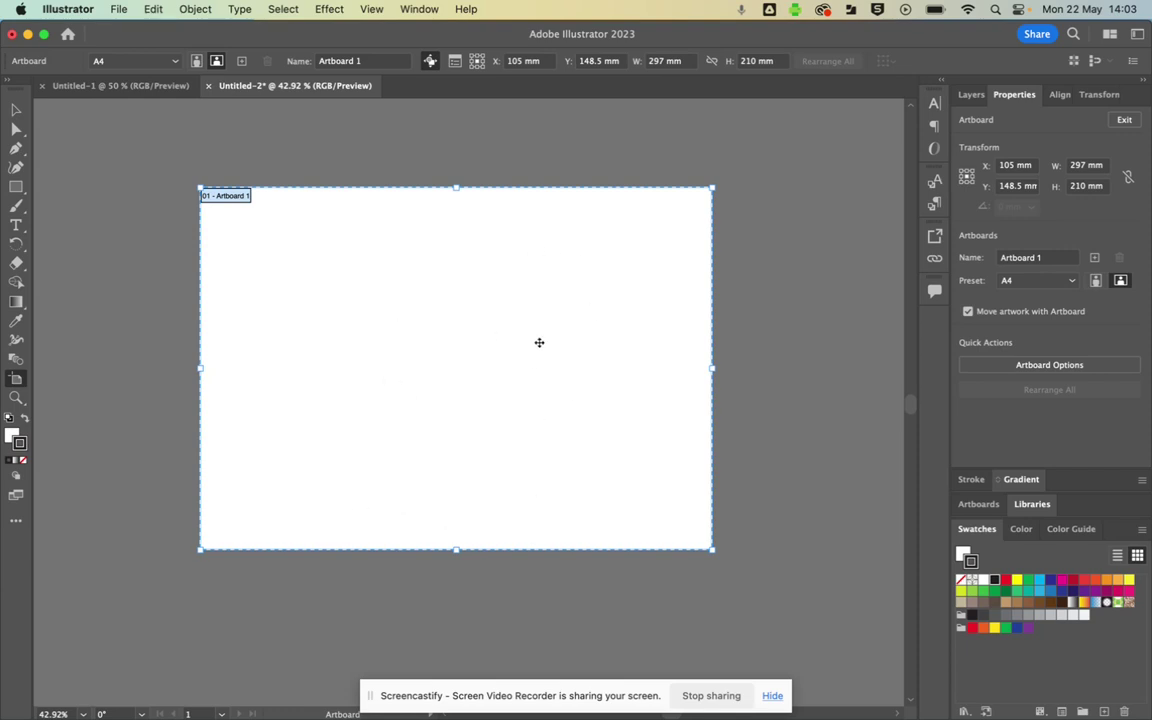
click(971, 94)
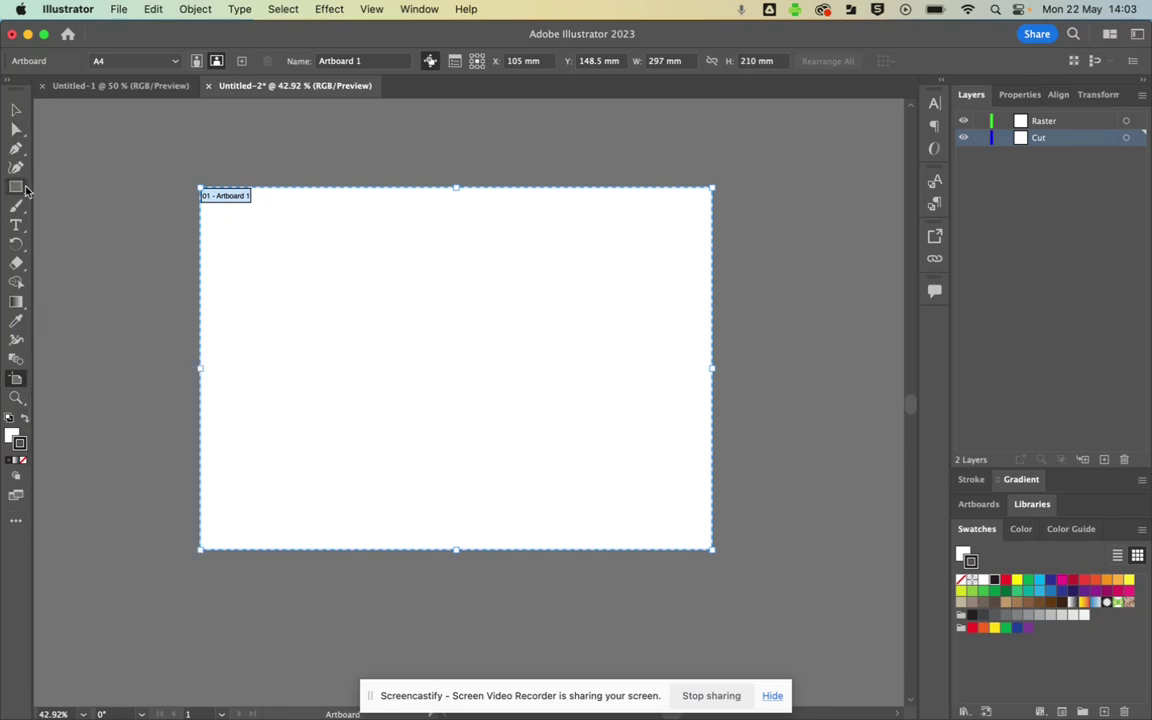
click(17, 110)
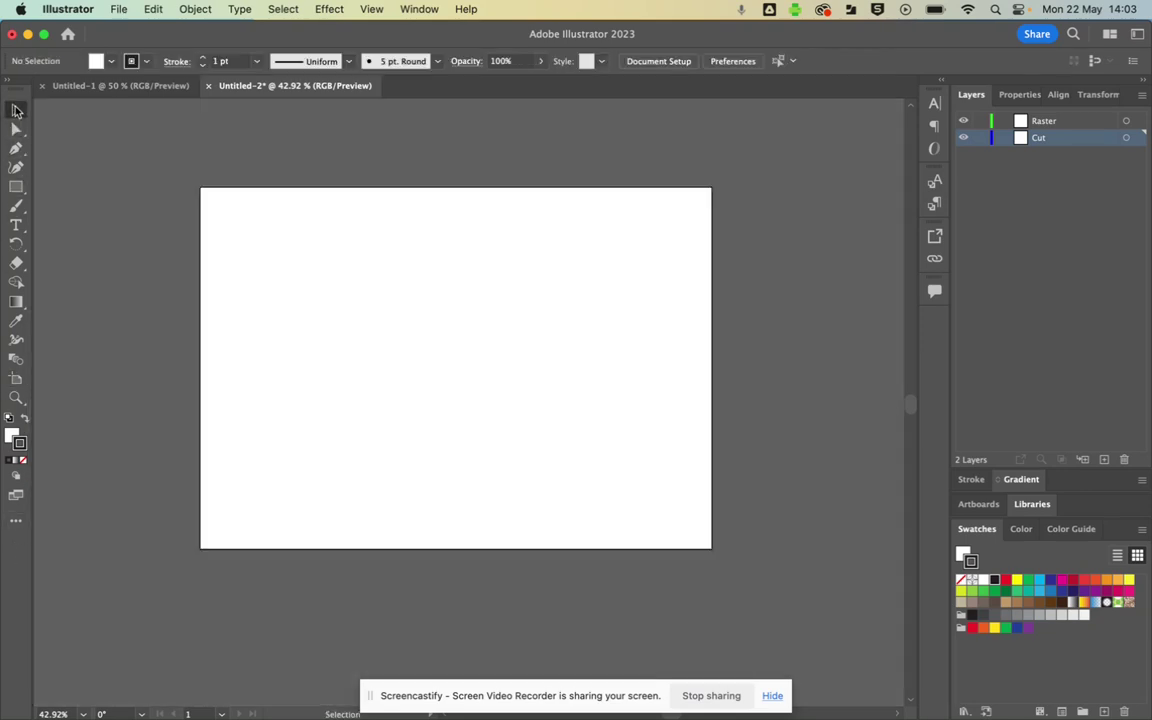
click(420, 9)
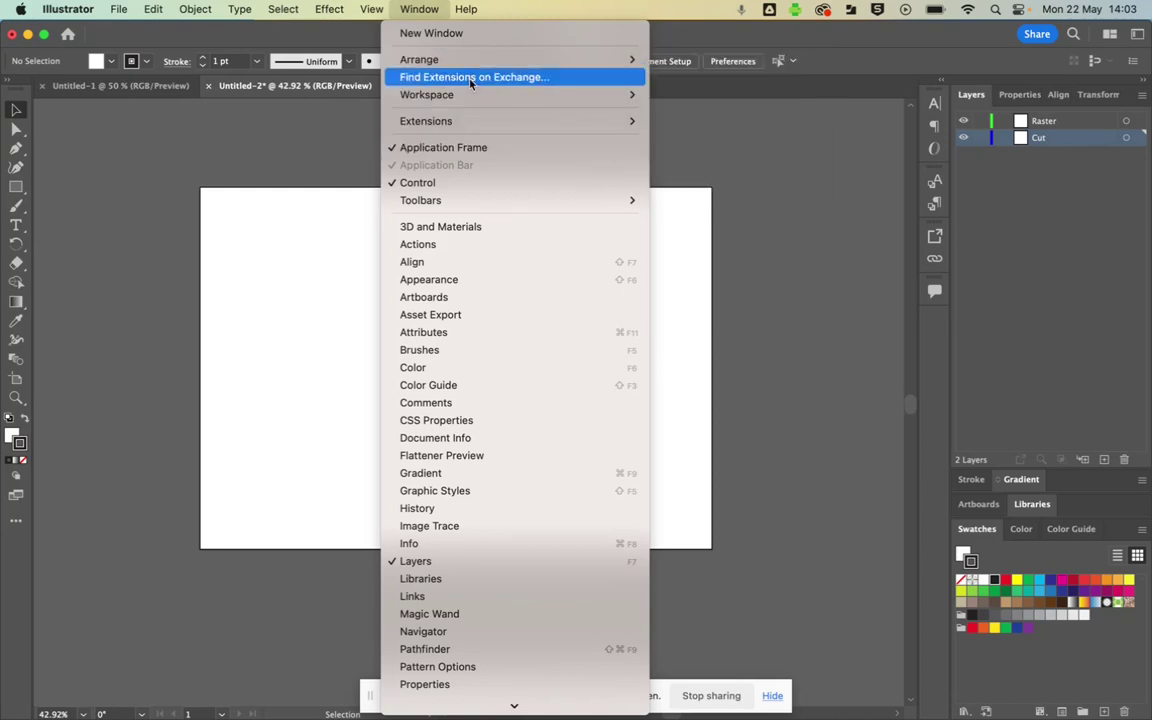
mouse_move(470, 93)
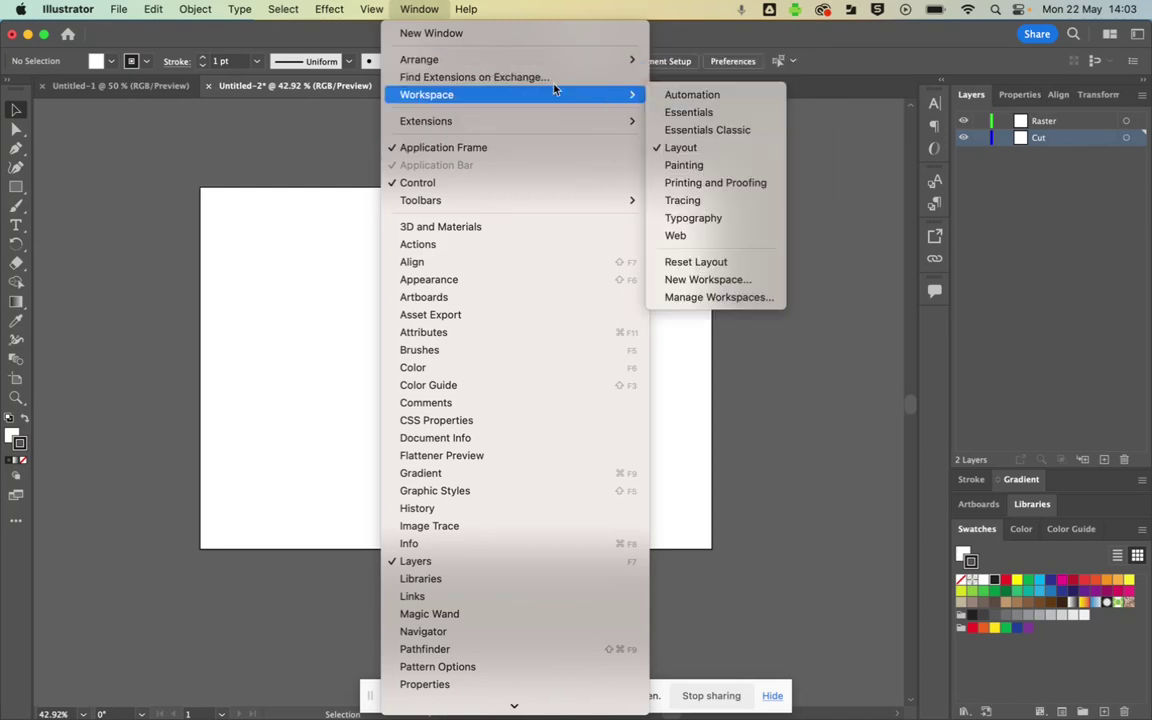
mouse_move(548, 64)
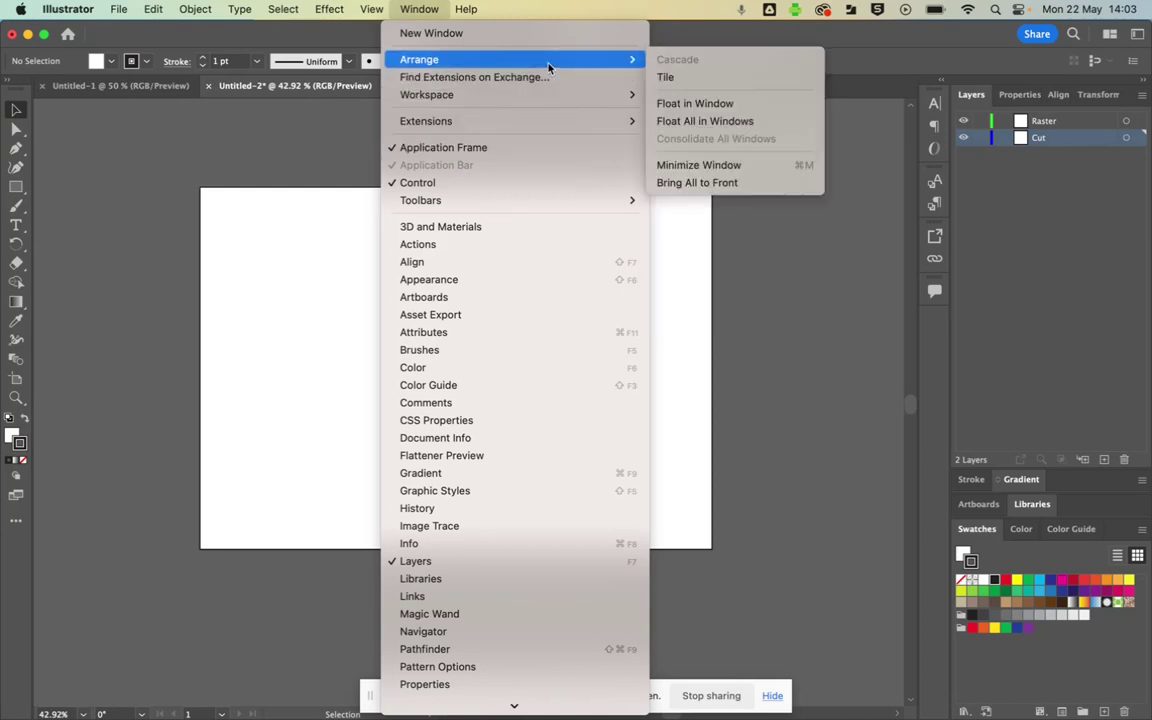
mouse_move(547, 92)
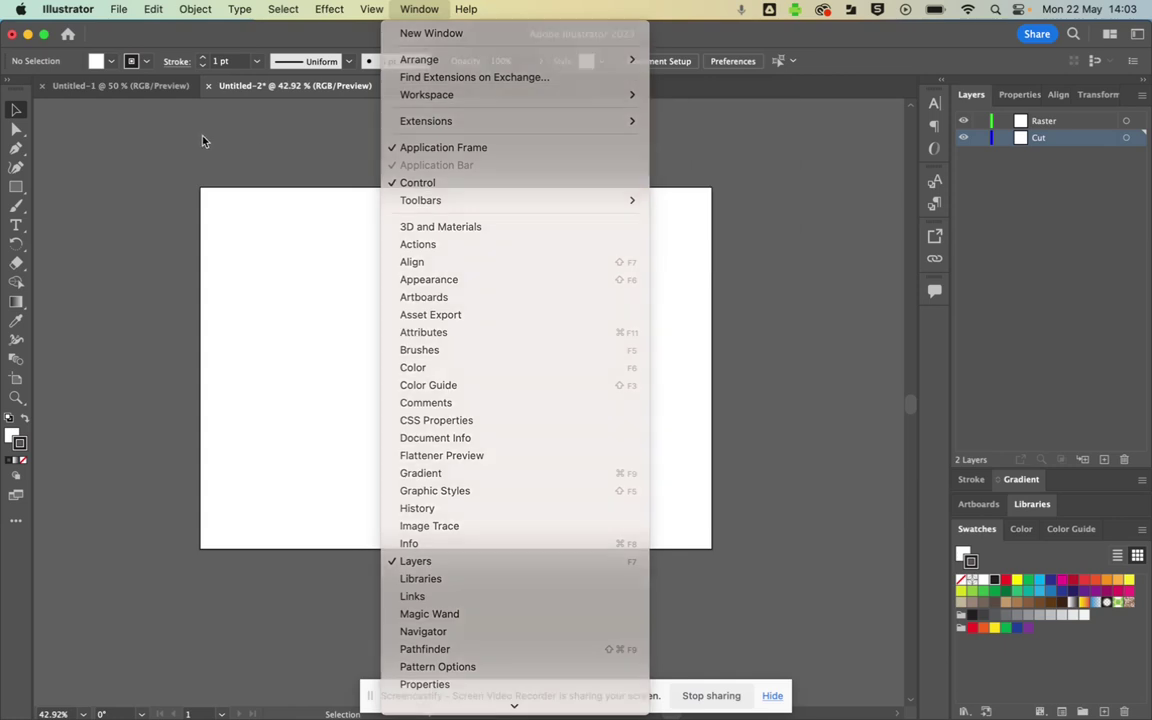
click(182, 122)
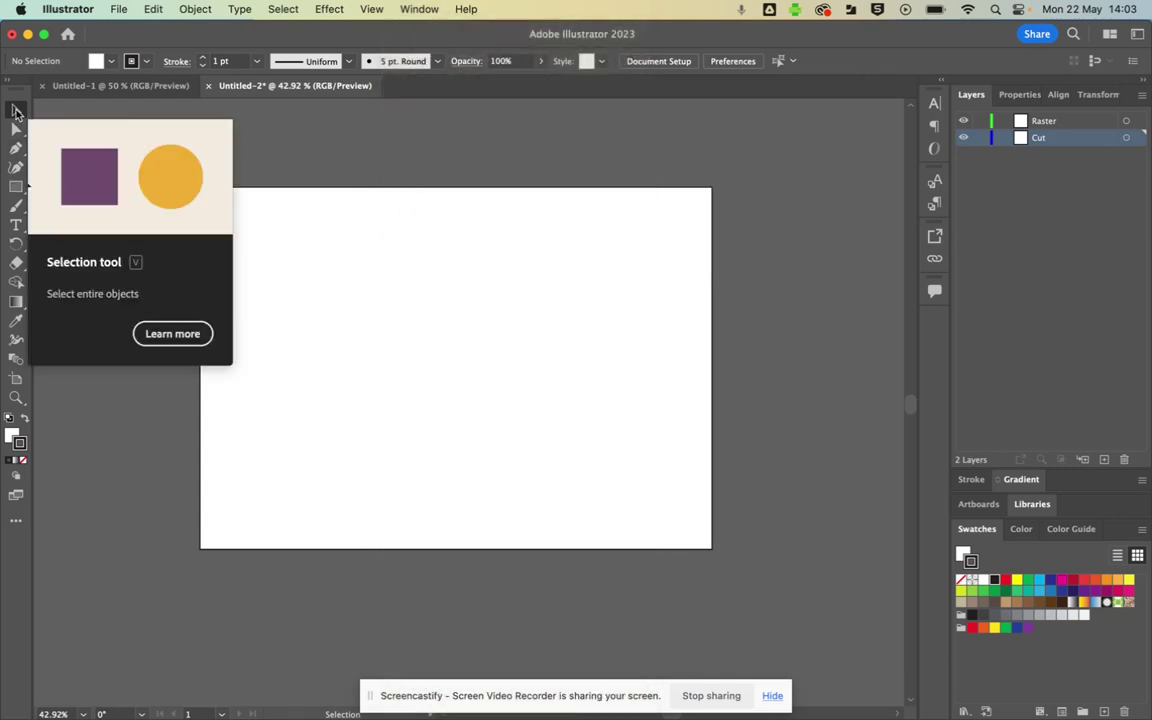
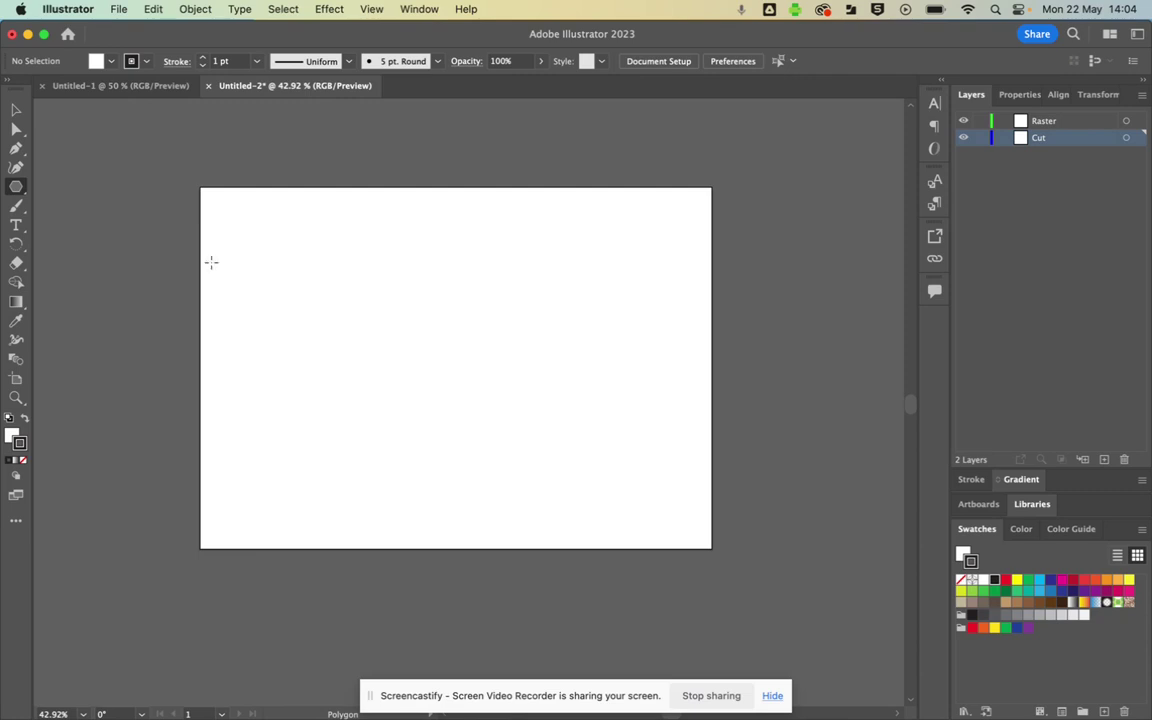
Create an 8-sided polygon with a radius of 17.639 mm near the artboard's upper-left area on the Cut layer.
click(271, 257)
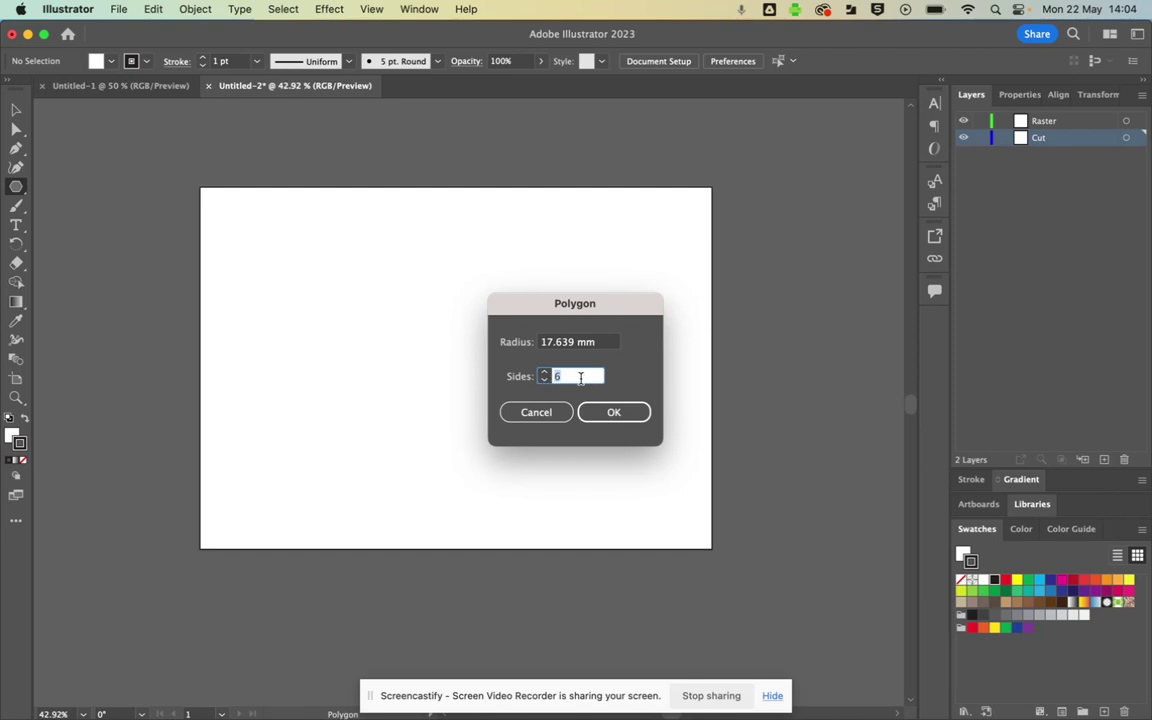
text(8)
click(618, 412)
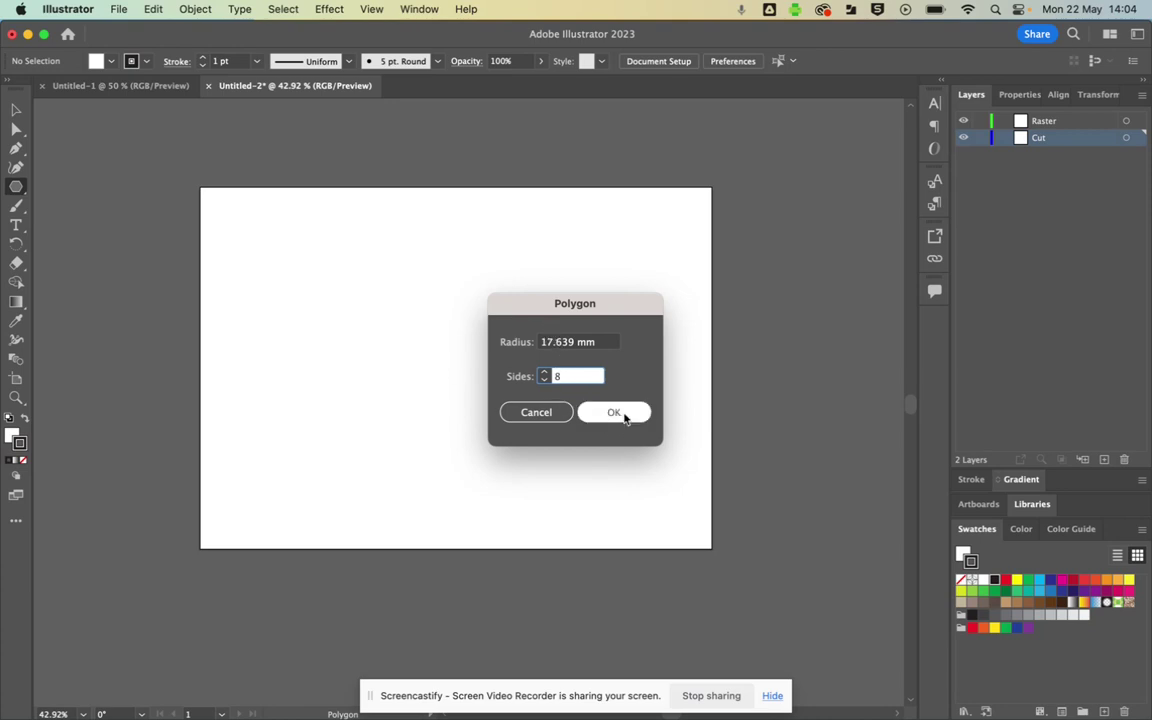
Draw an octagon about 72 mm wide in the artboard's upper-left area and set its width to 40 mm with proportions constrained.
drag(307, 287, 399, 351)
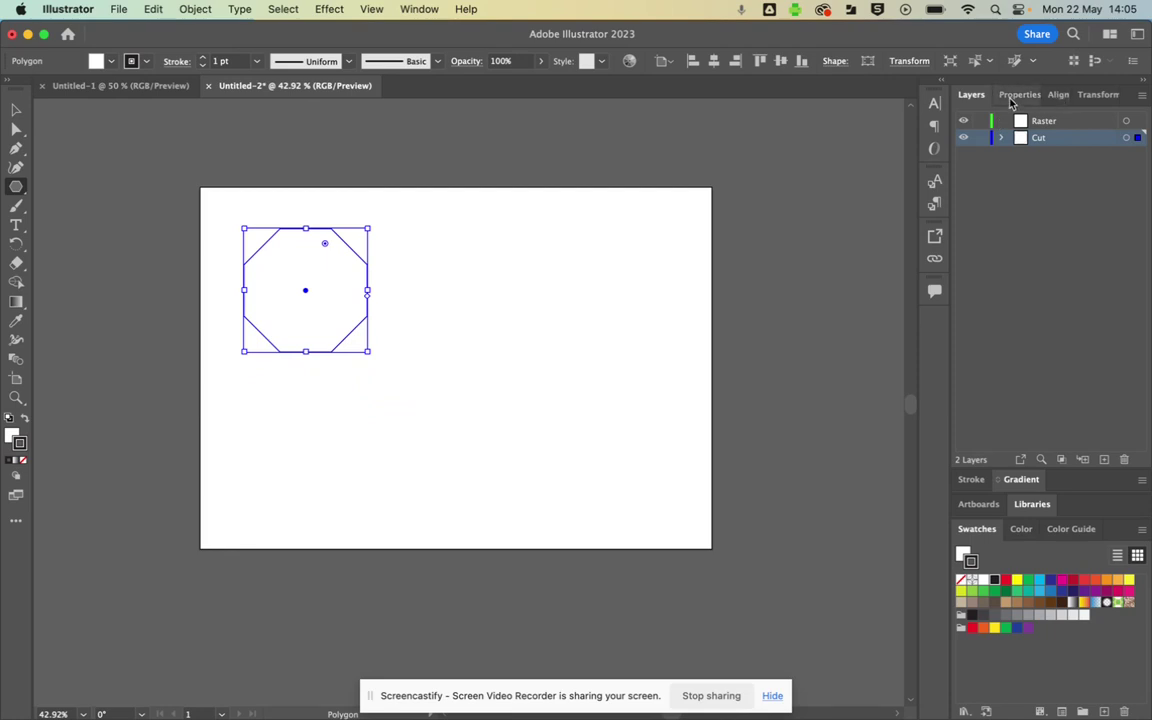
click(1011, 97)
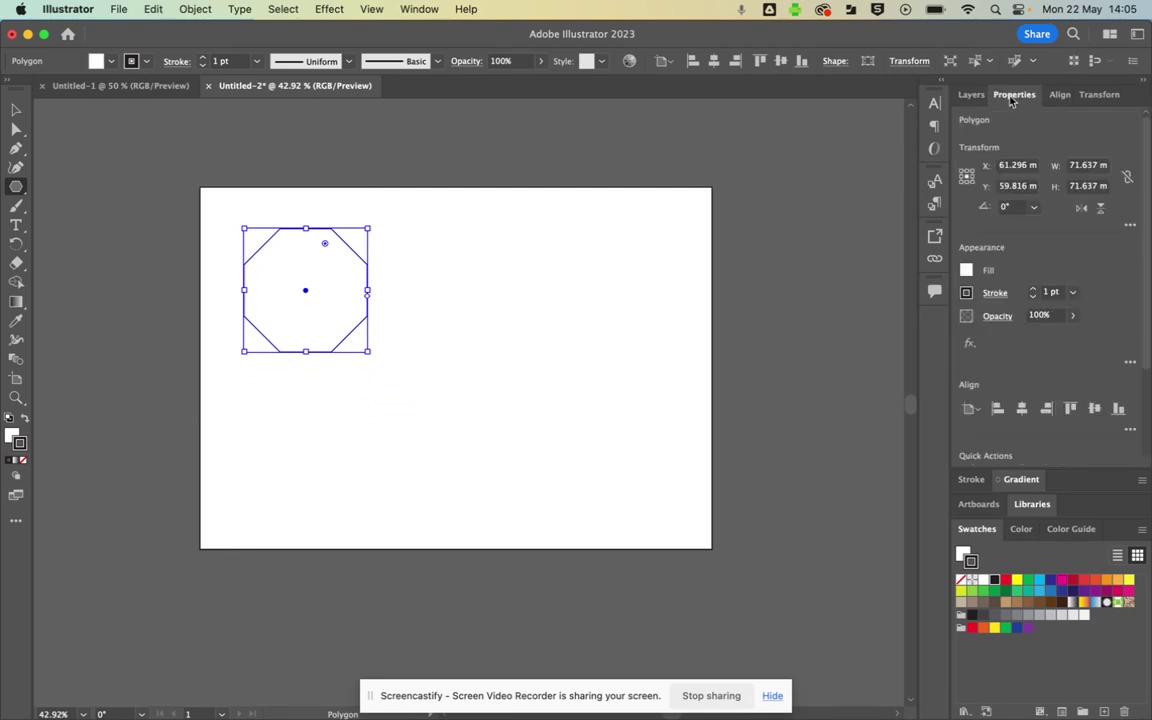
click(1127, 178)
click(1076, 168)
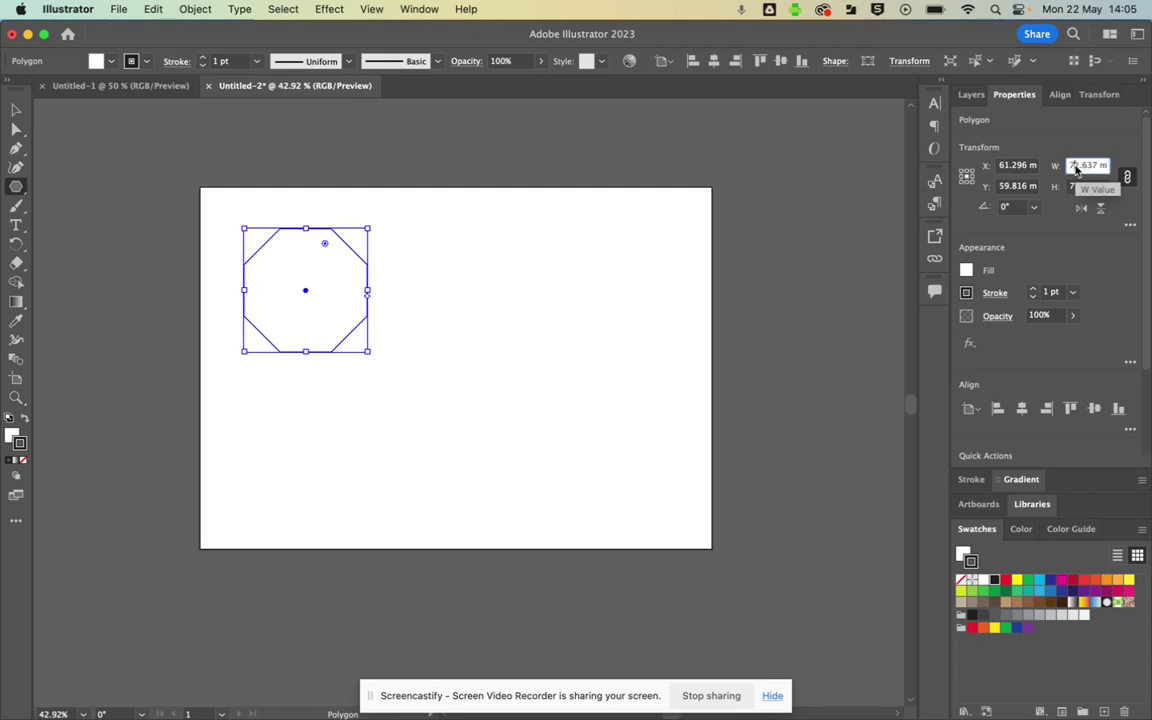
double_click(1074, 165)
text(40)
key(Return)
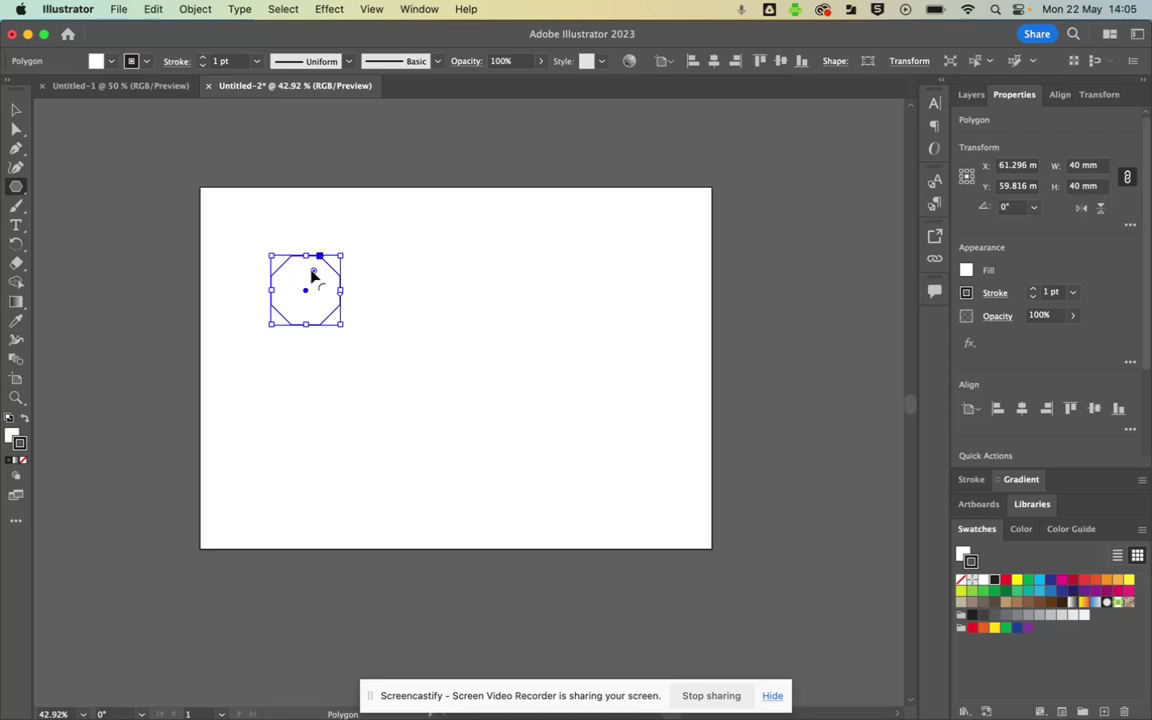
Slightly round all the corners of the octagon using its live corner control.
scroll(313, 277, down, 2)
scroll(309, 265, up, 6)
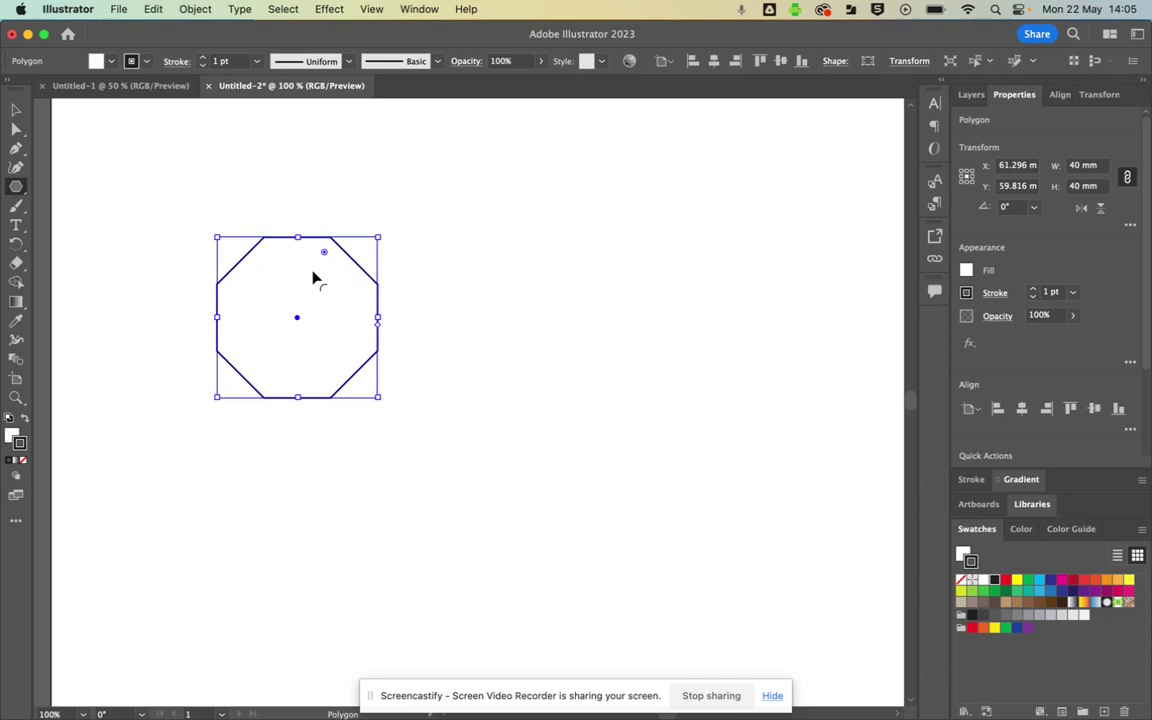
mouse_move(333, 240)
mouse_down()
mouse_move(267, 341)
mouse_move(298, 329)
mouse_move(338, 286)
mouse_move(344, 253)
mouse_up()
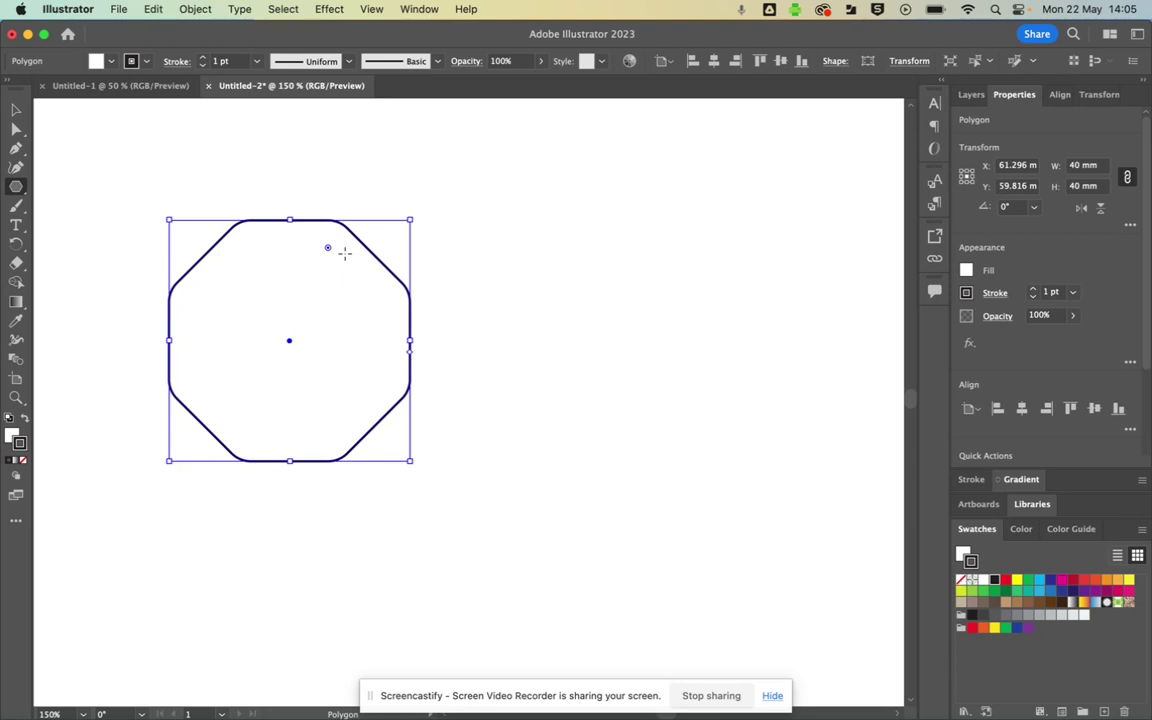
click(10, 106)
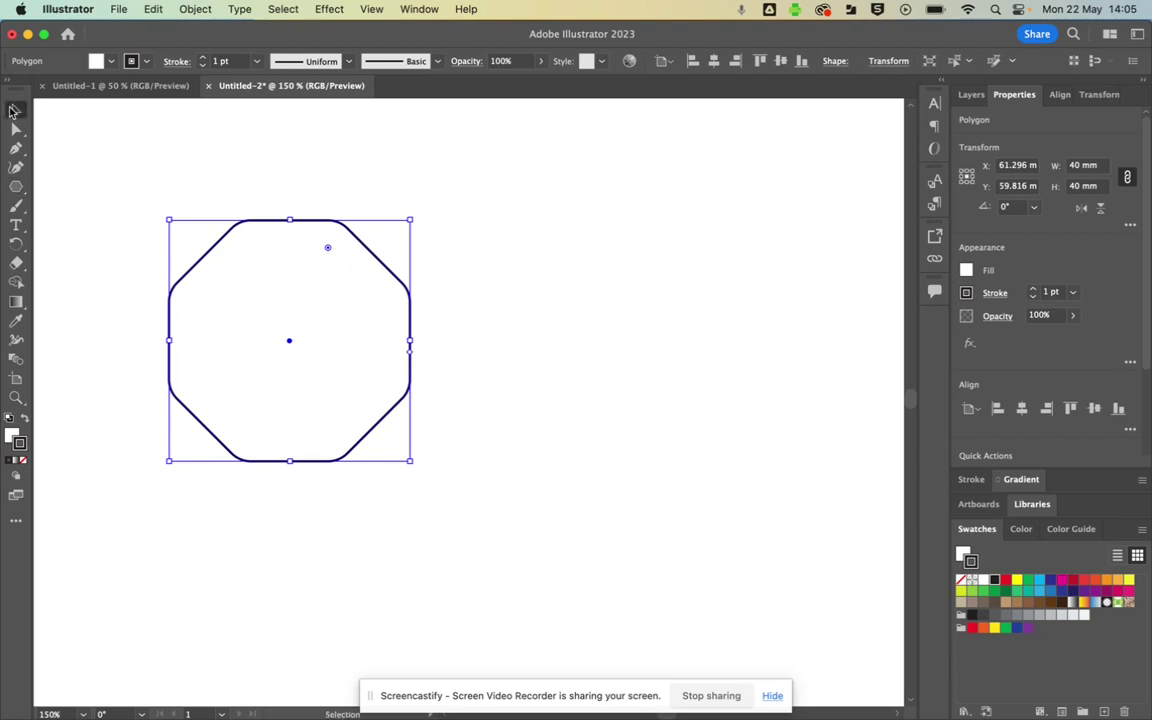
Create a 28-point star with radii 8.819 mm and 17.639 mm beside the octagon and enlarge it to about 45 by 50 mm.
drag(16, 186, 72, 244)
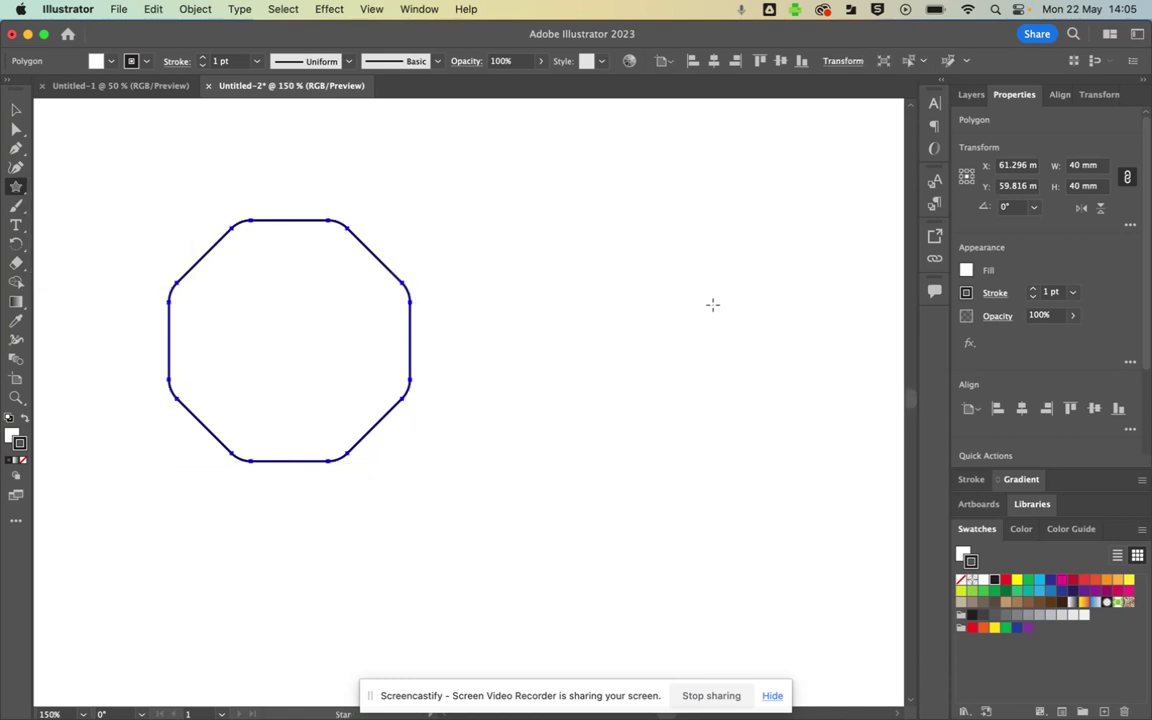
click(649, 271)
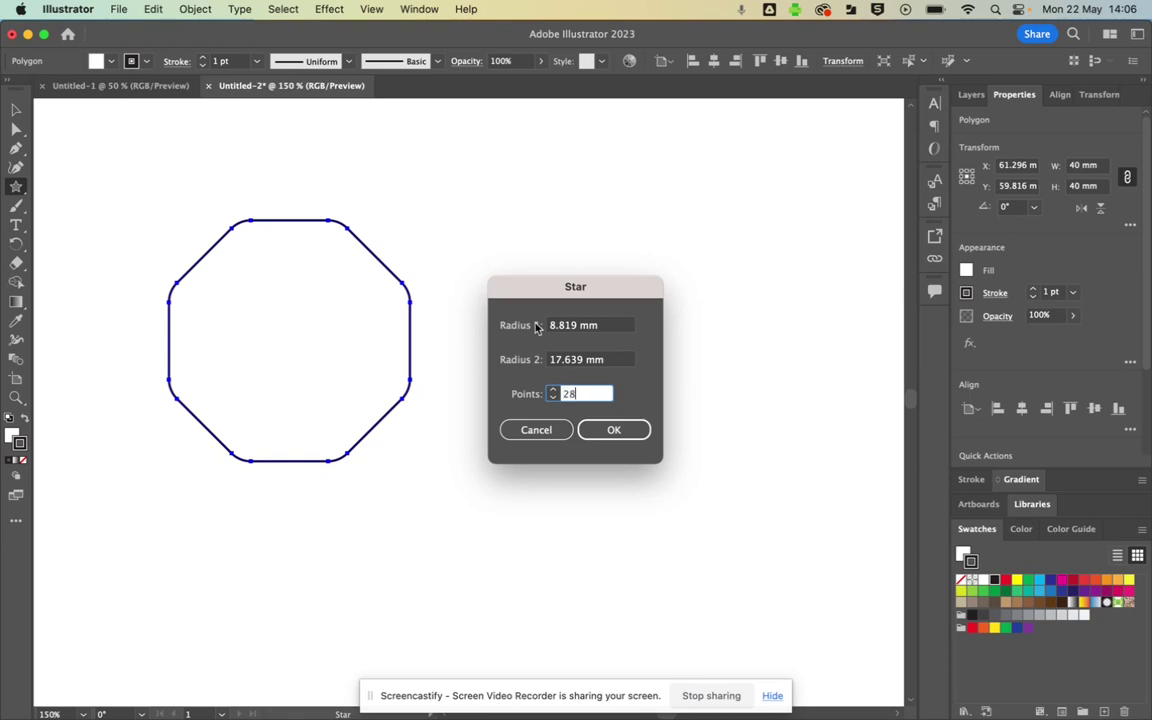
click(606, 430)
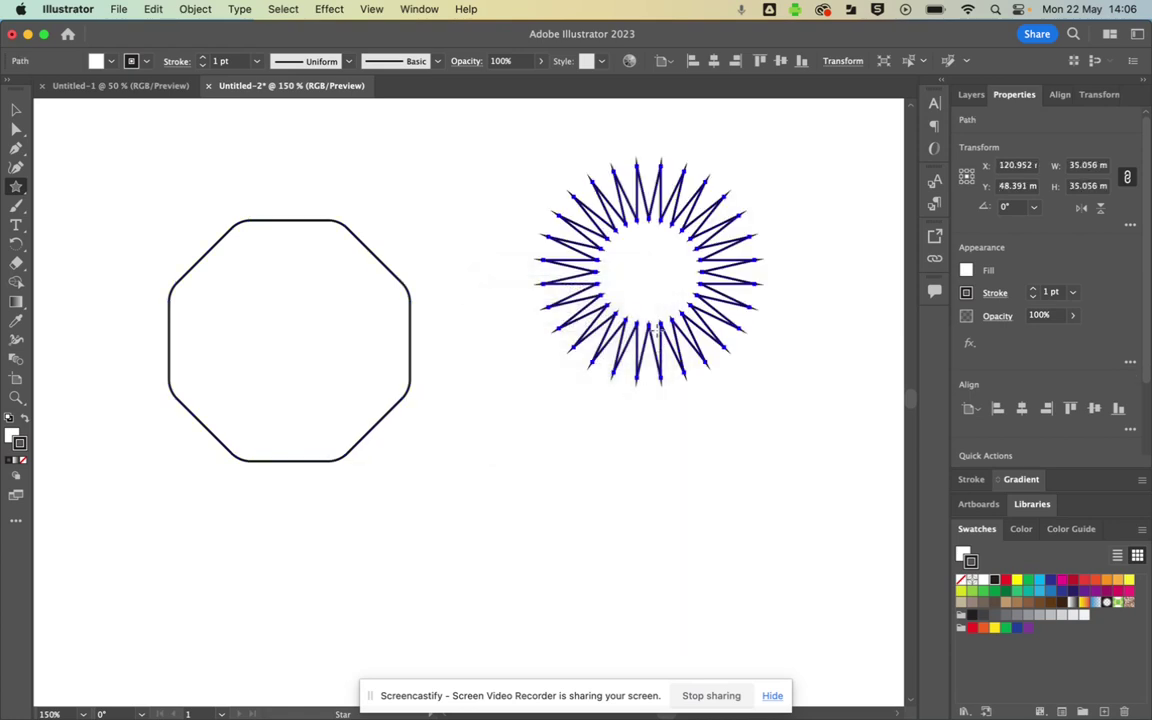
click(15, 108)
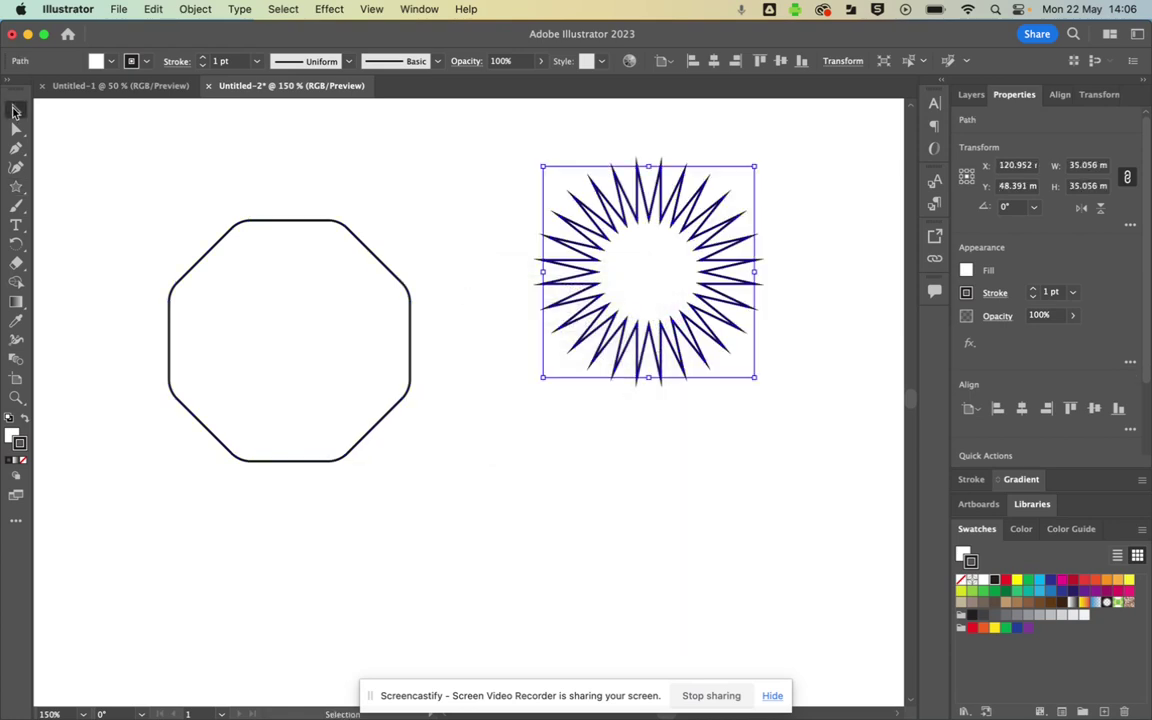
drag(754, 377, 815, 464)
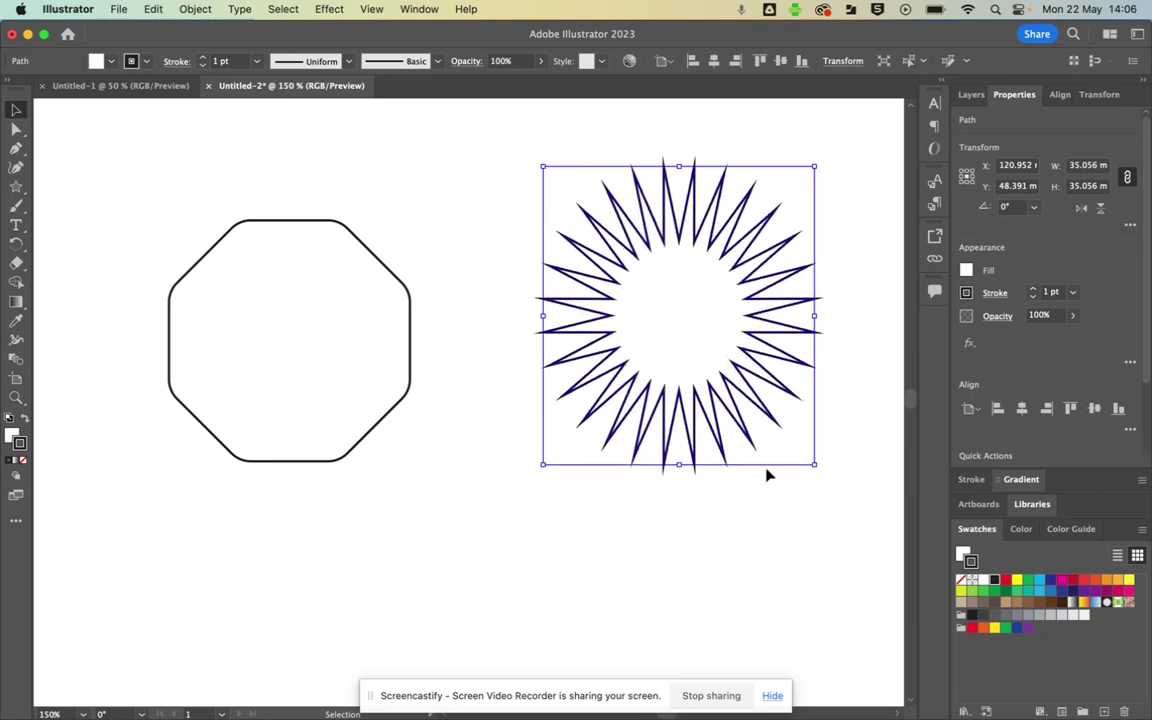
Round all the star's points and inner corners to a radius of about 0.84 mm for a wavy gear-like outline.
click(15, 128)
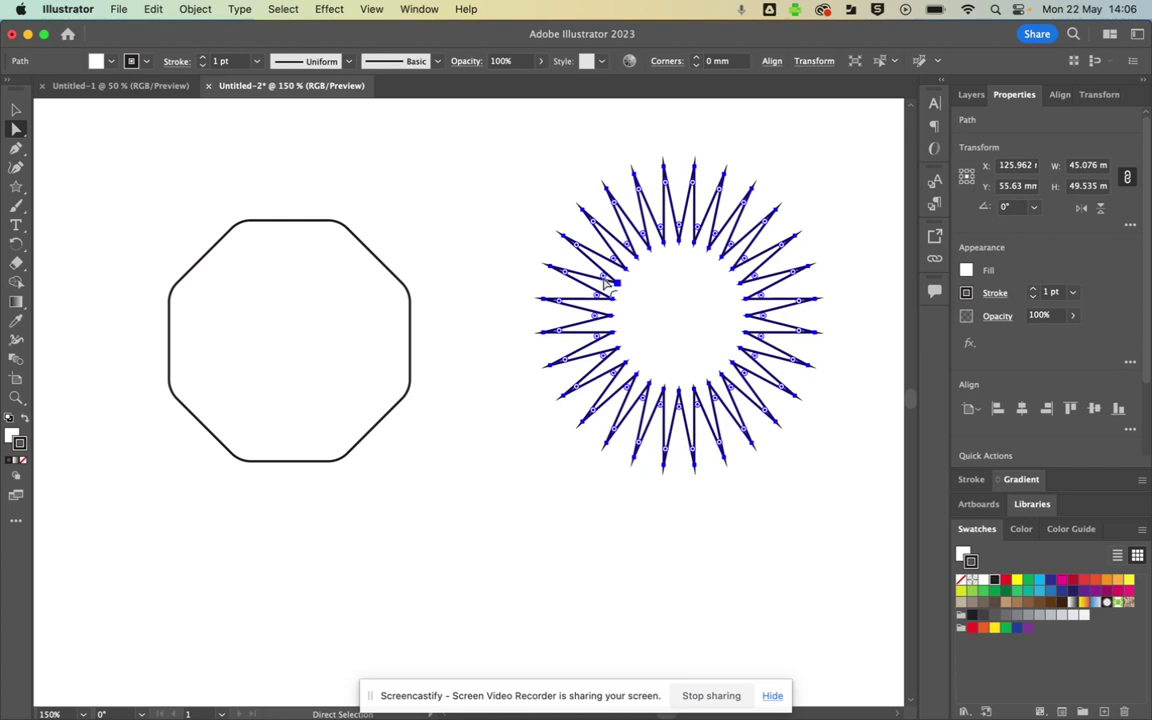
mouse_move(605, 281)
mouse_down()
mouse_move(592, 300)
mouse_move(695, 320)
mouse_move(592, 273)
mouse_move(606, 281)
mouse_move(536, 279)
mouse_move(600, 278)
mouse_up()
scroll(599, 267, up, 5)
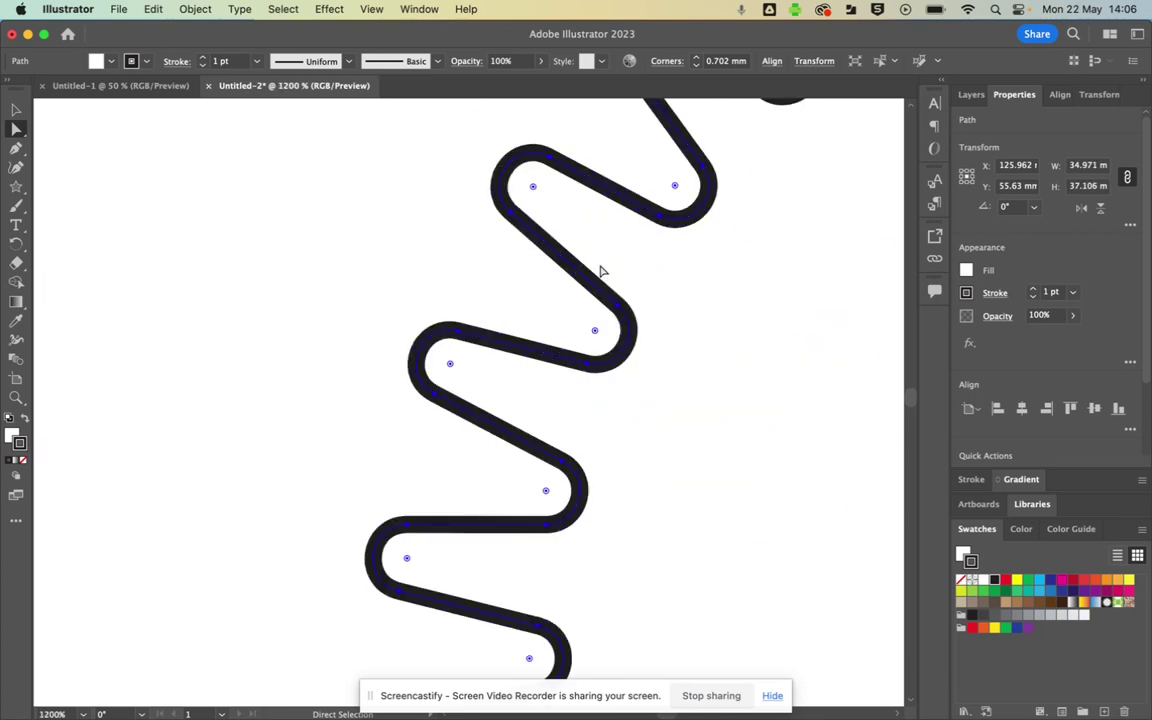
drag(597, 330, 571, 319)
scroll(451, 306, down, 3)
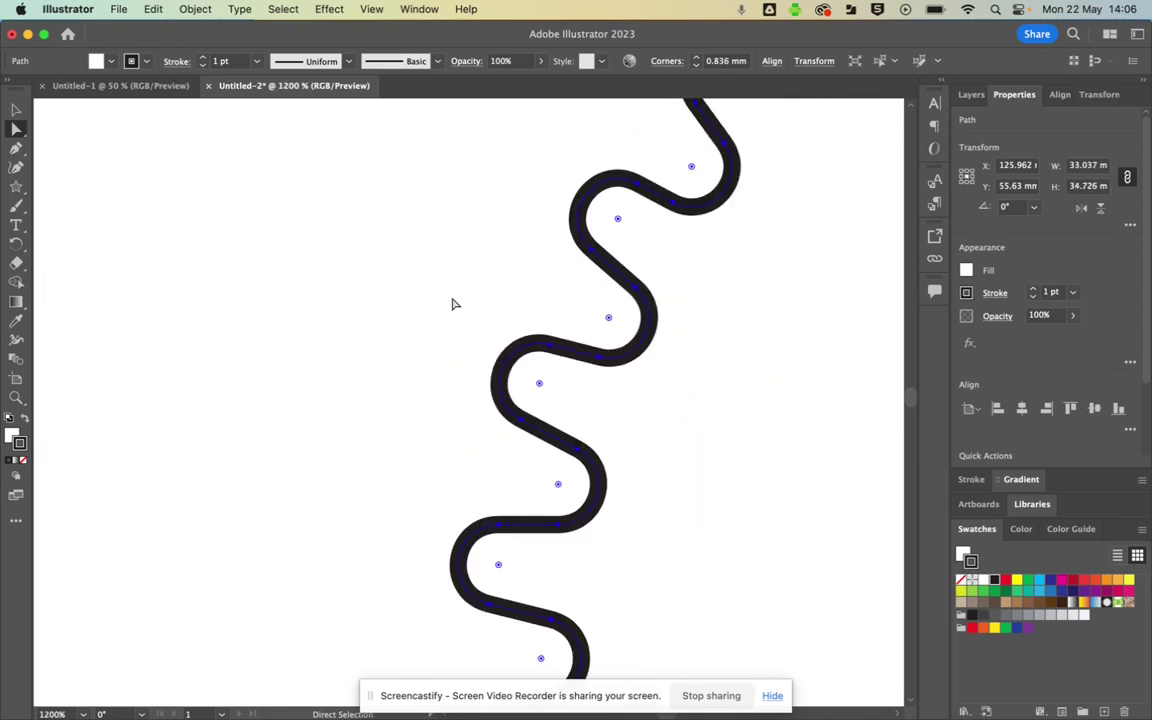
click(355, 366)
scroll(355, 366, down, 2)
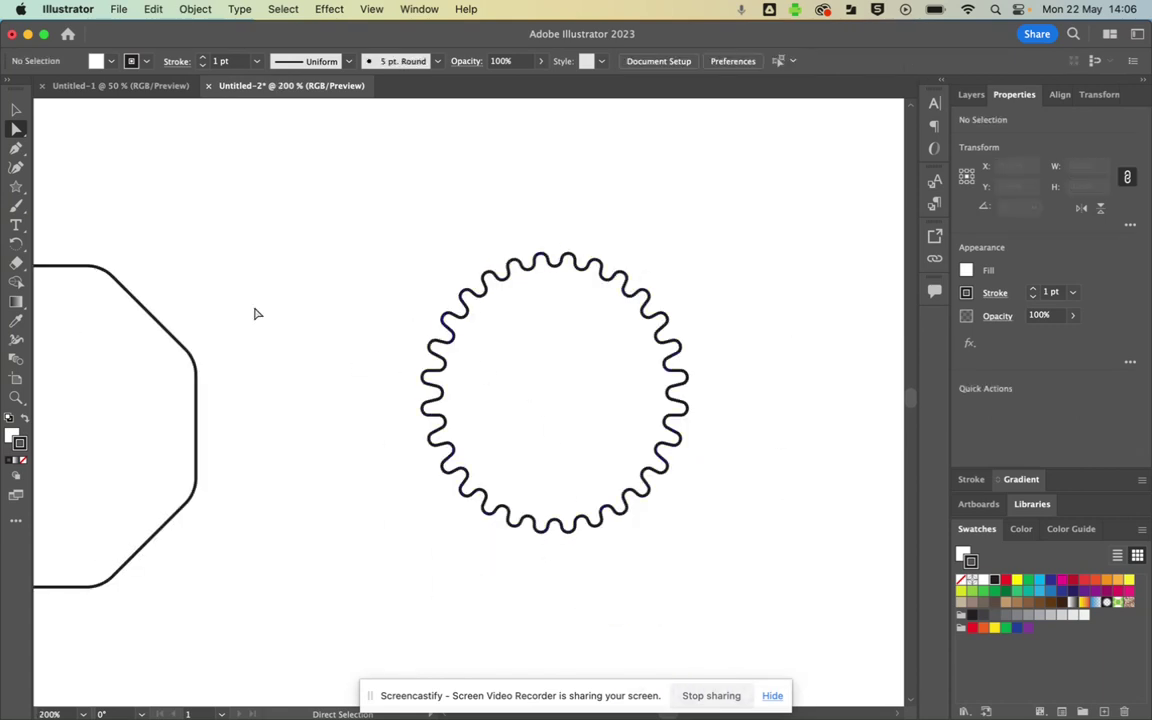
Set the width of the wavy gear shape to 30 mm, keeping its proportions constrained.
click(16, 108)
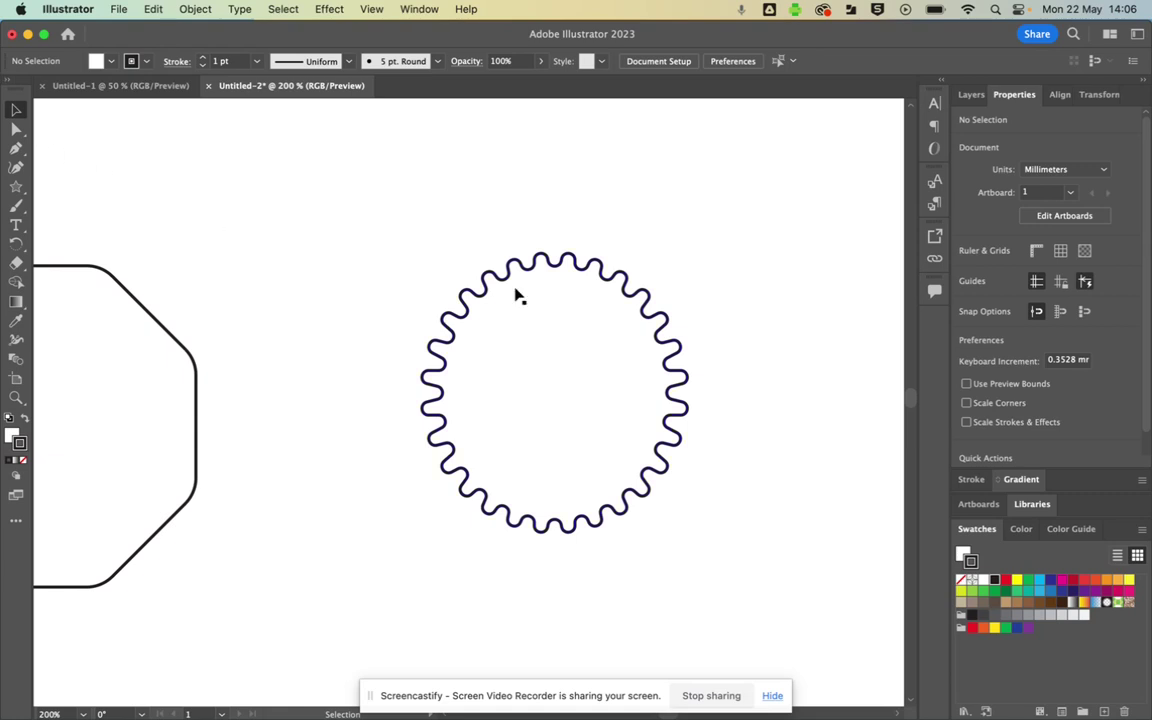
click(548, 257)
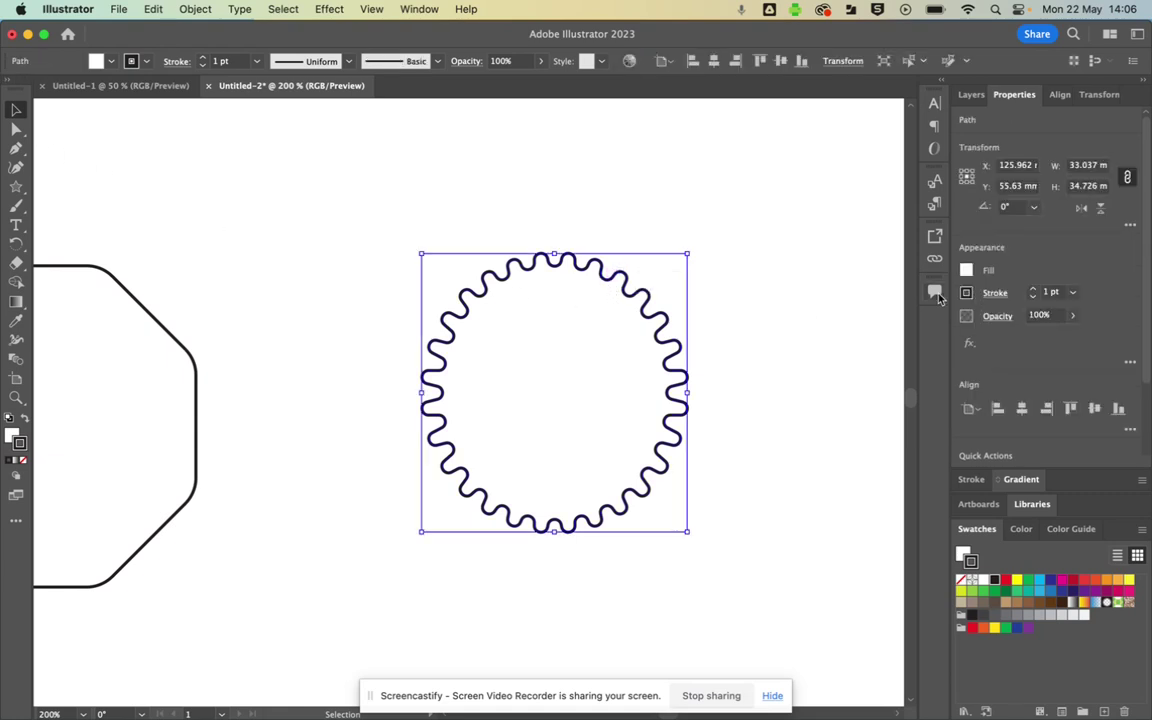
click(1084, 168)
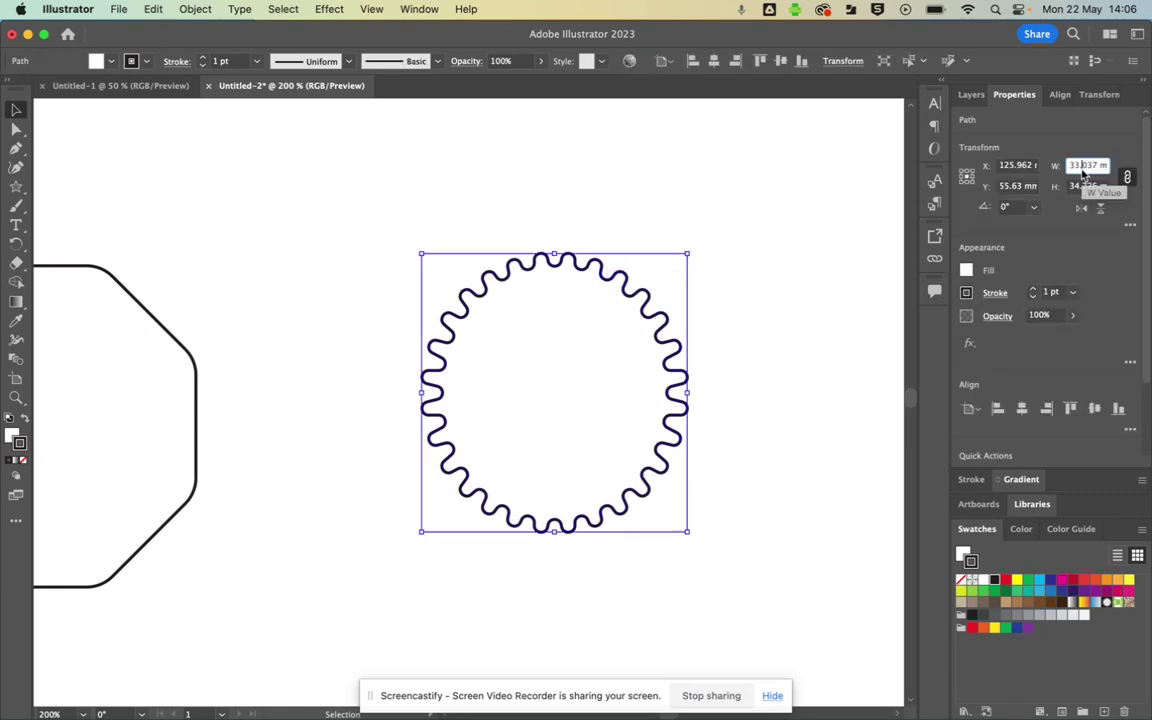
text(30)
key(Return)
click(749, 377)
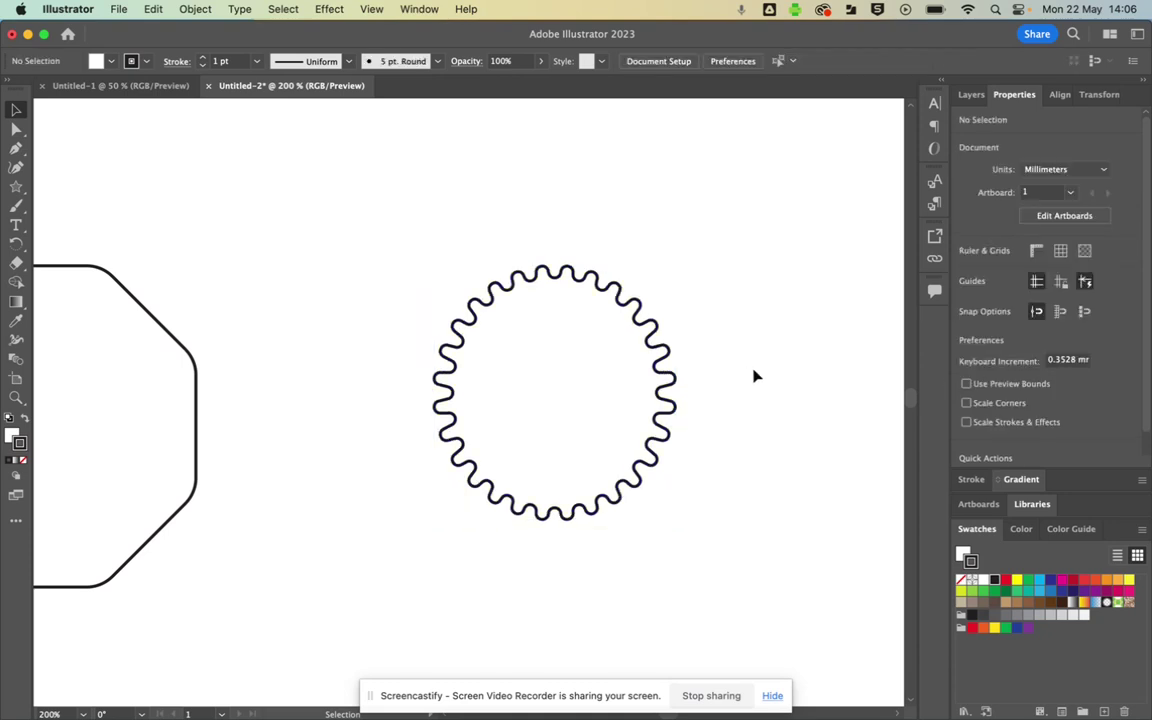
scroll(752, 377, down, 1)
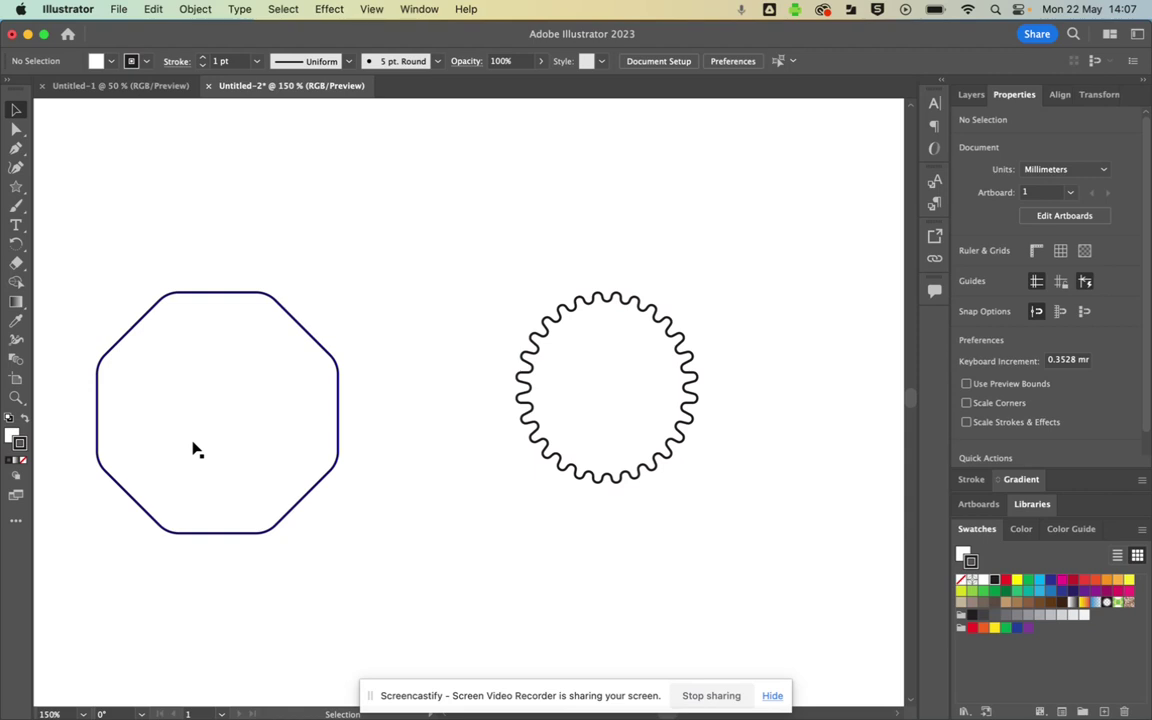
Draw an ellipse above and between the two shapes, unlink its proportions and set it to 4 mm wide and 4 mm high.
click(16, 186)
click(72, 204)
drag(435, 208, 509, 256)
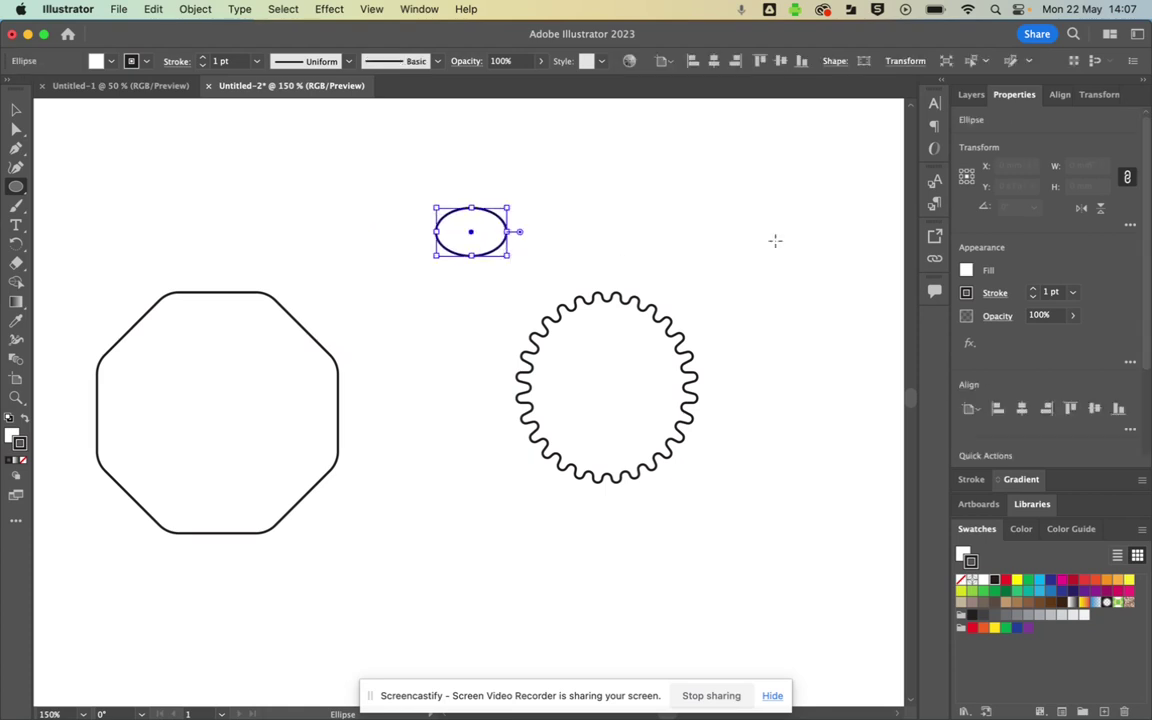
click(1128, 178)
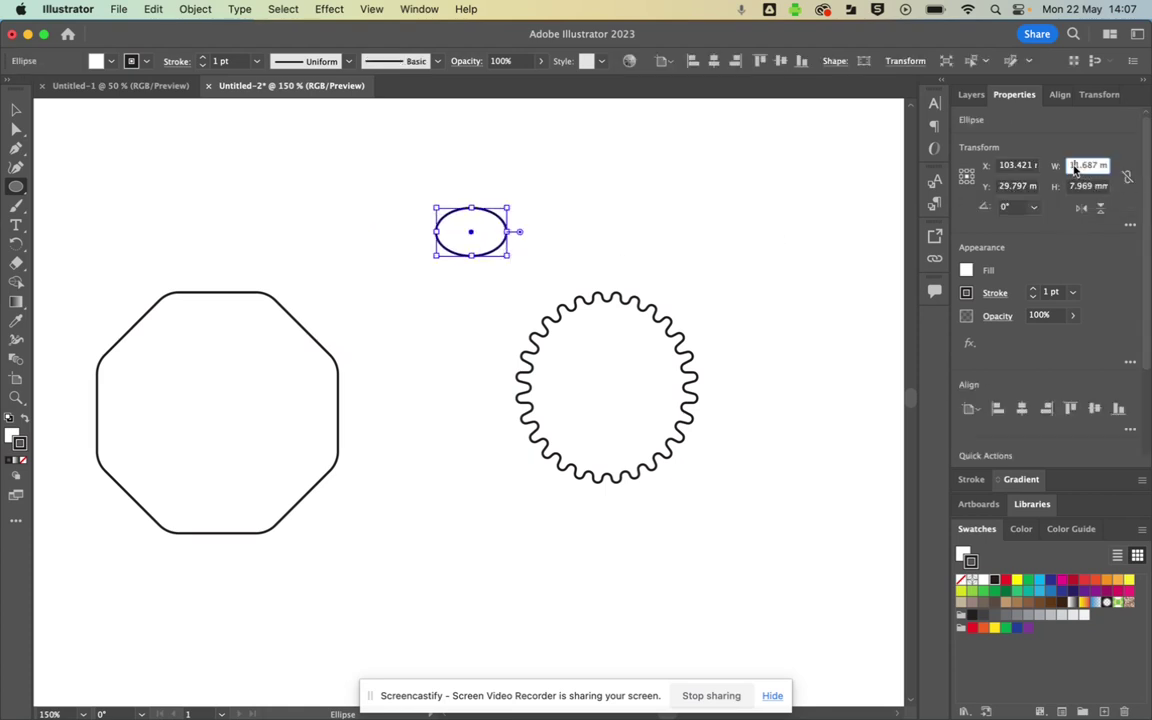
click(1080, 166)
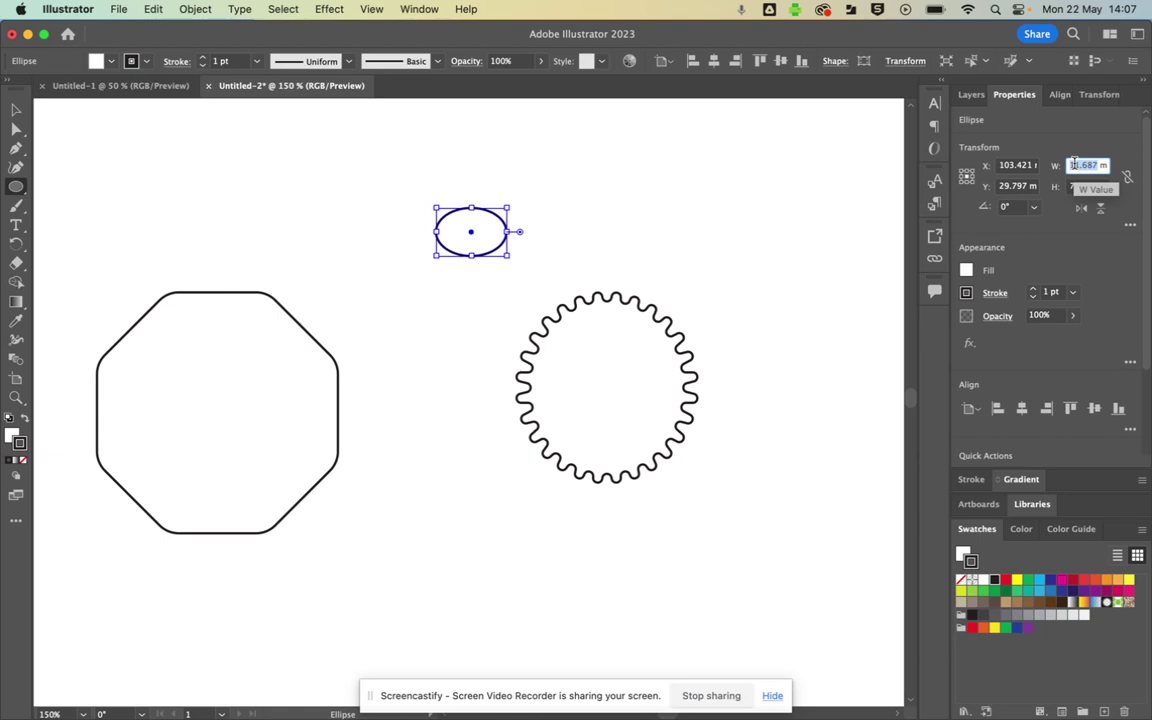
text(4)
key(Tab)
text(4)
key(Return)
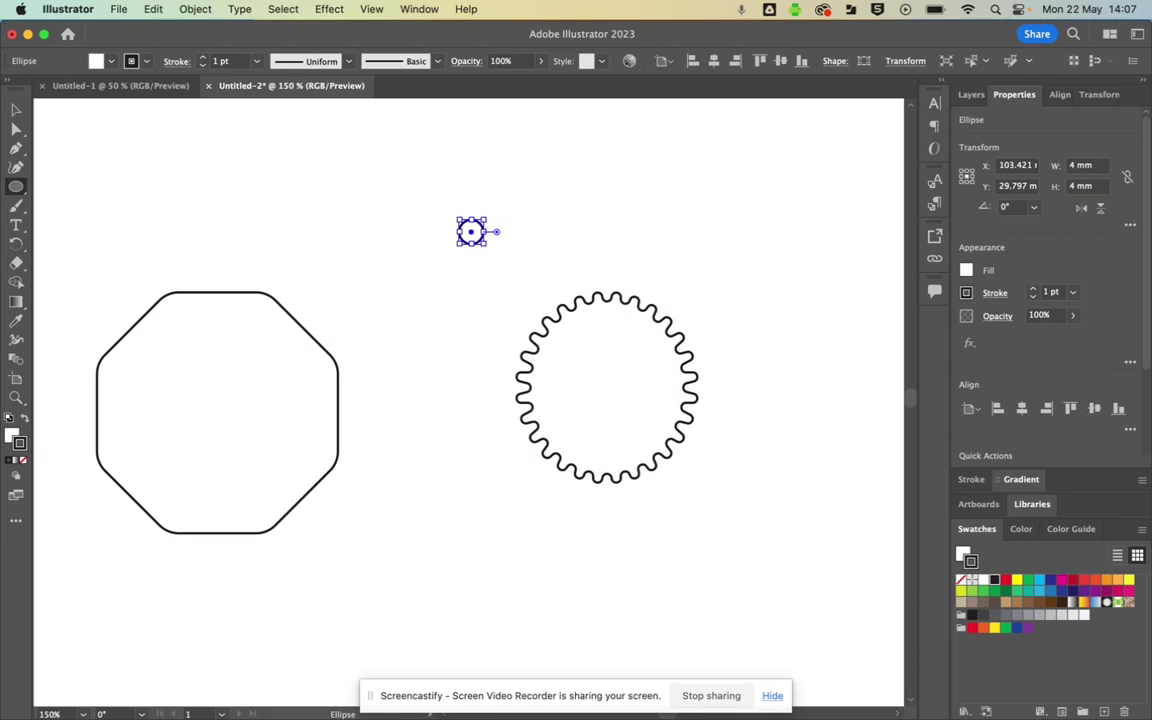
Move the 4 mm circle inside the octagon, near its upper-right corner, as a hole.
click(16, 109)
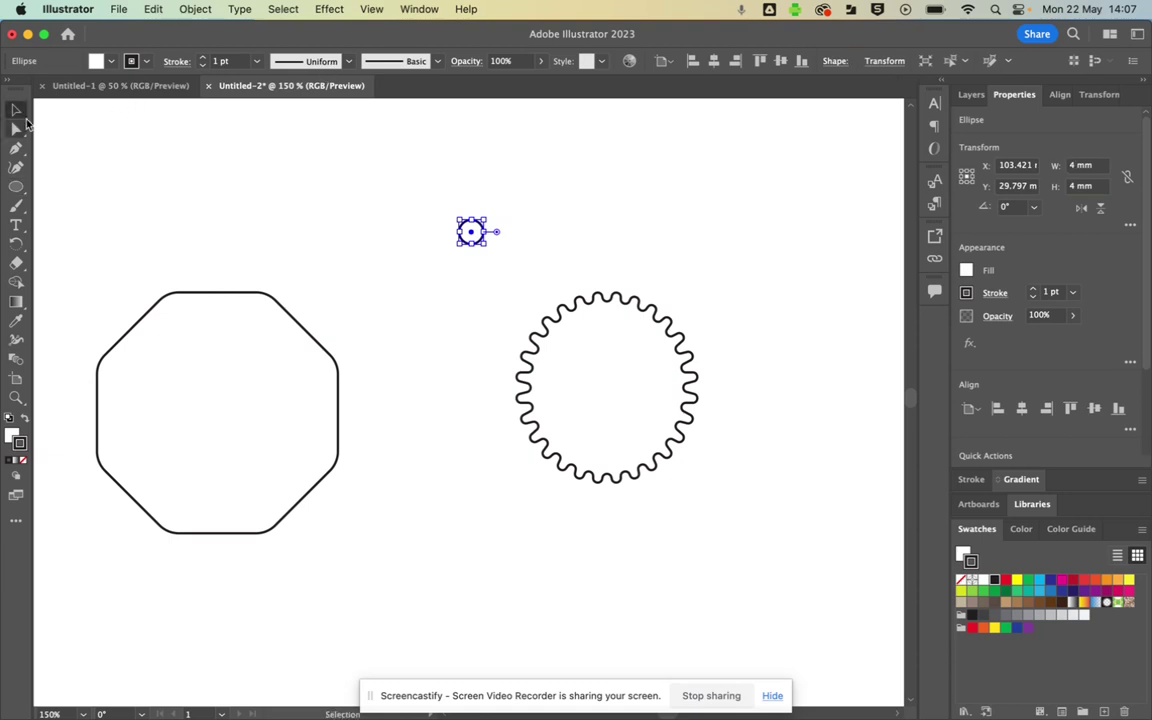
mouse_move(462, 236)
mouse_down()
mouse_move(262, 292)
mouse_move(255, 316)
mouse_up()
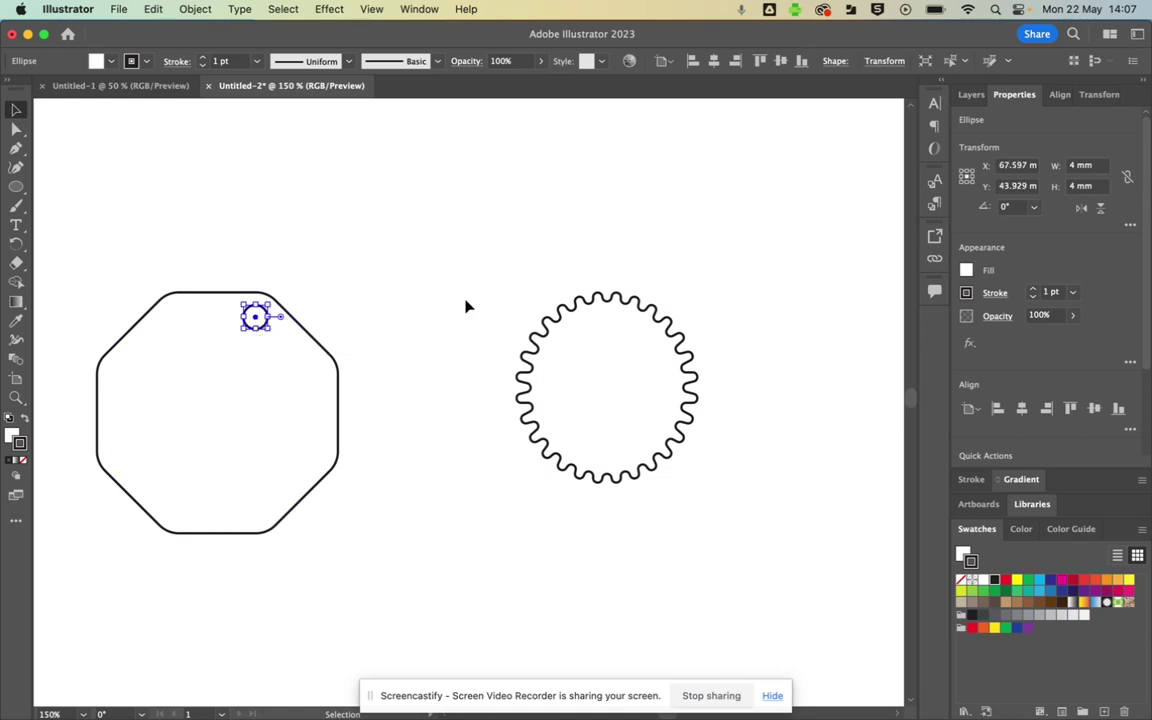
click(420, 276)
click(253, 317)
key(a)
mouse_move(264, 327)
mouse_down()
mouse_move(320, 348)
mouse_move(262, 330)
mouse_up()
key(v)
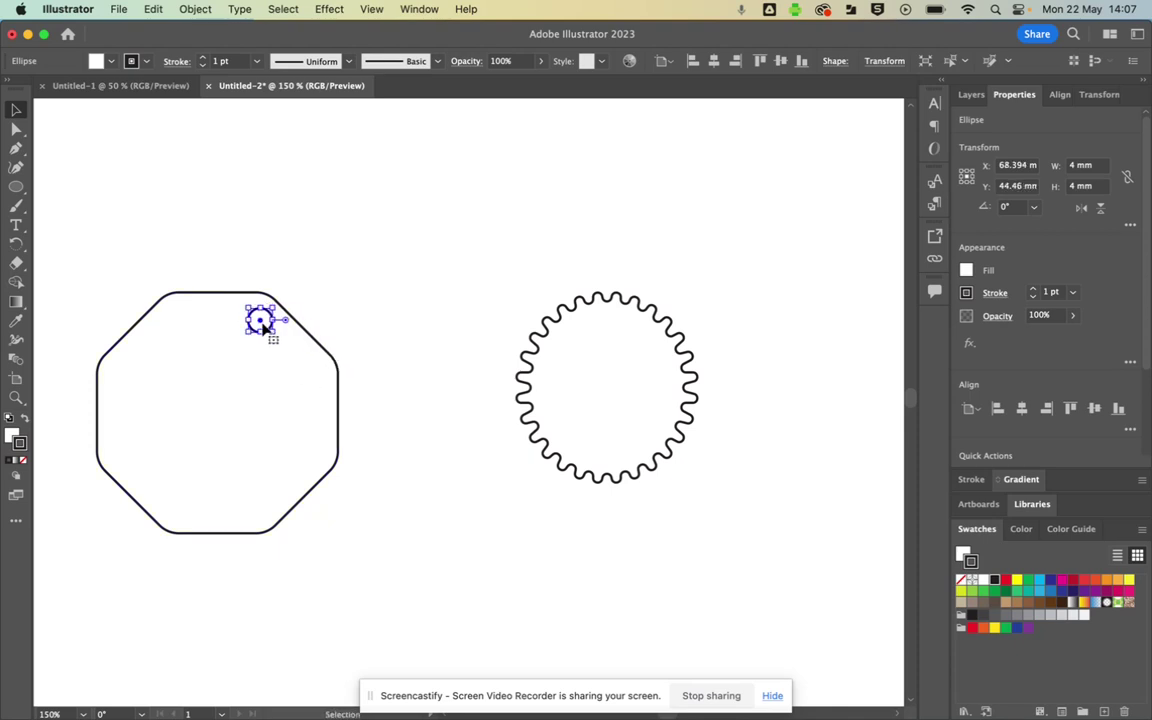
Duplicate the 4 mm circle into the wavy gear shape and position the copy just inside its upper edge.
mouse_move(263, 328)
mouse_down()
mouse_move(478, 378)
mouse_move(596, 354)
mouse_up()
drag(603, 337, 603, 326)
click(771, 276)
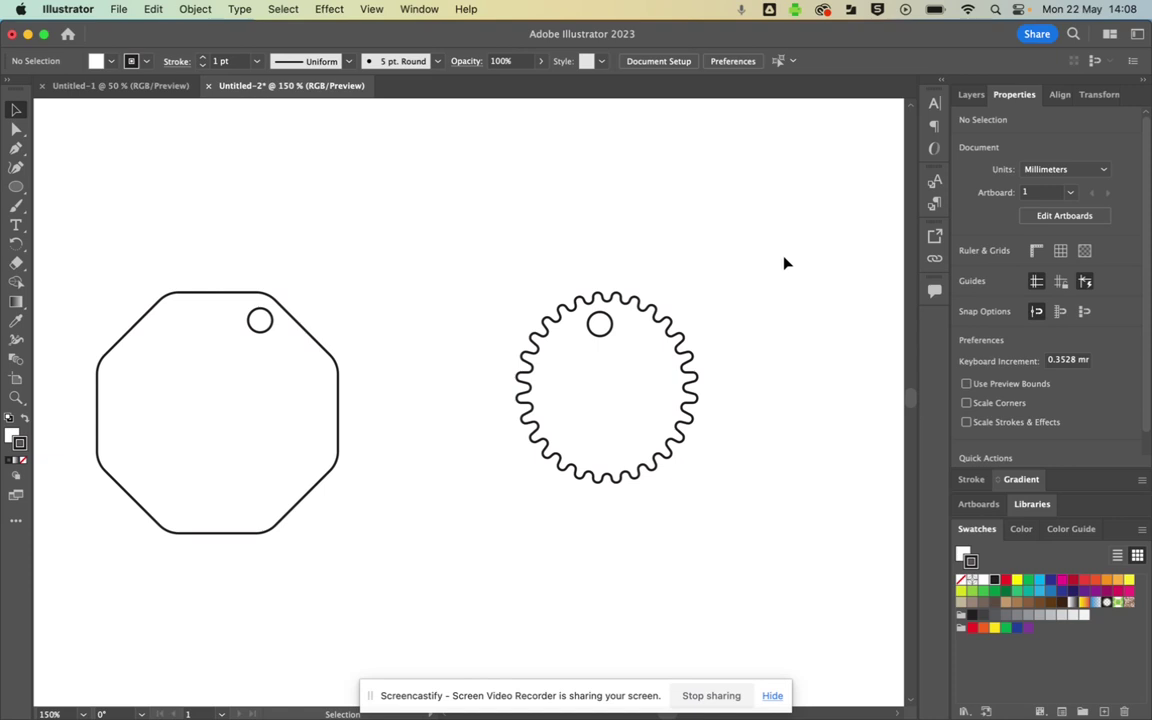
Select all the artwork on the Cut layer and set its stroke weight to 0.25 pt.
click(980, 99)
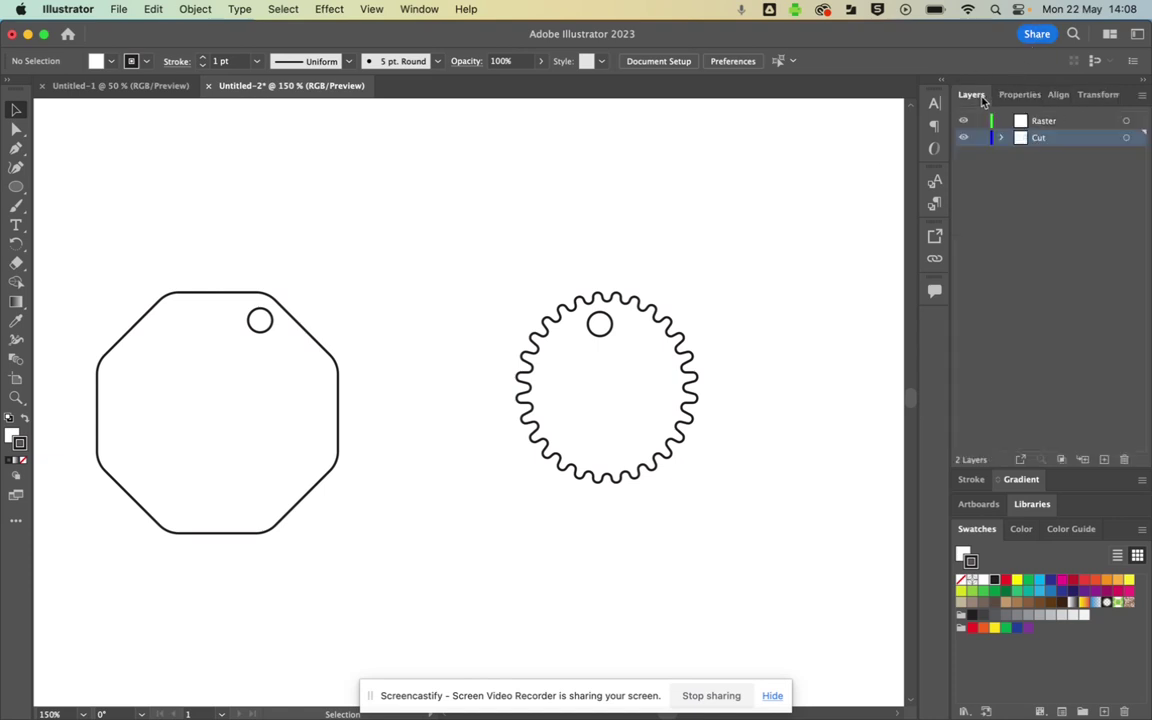
click(1002, 138)
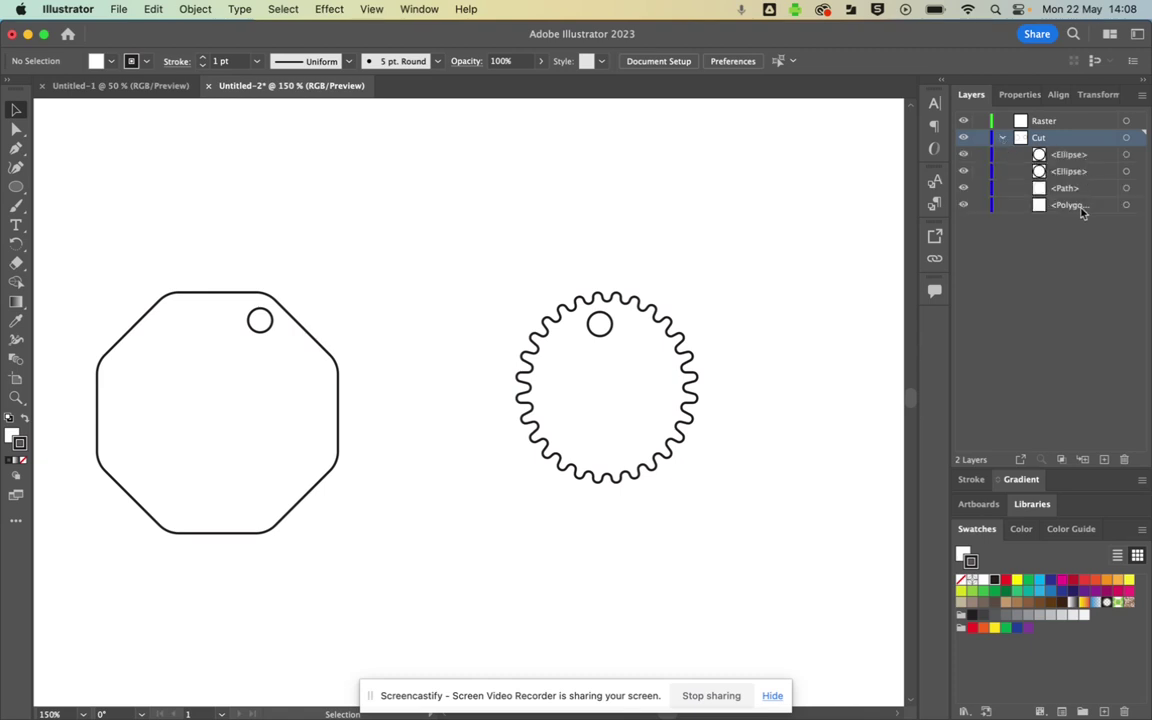
click(1128, 138)
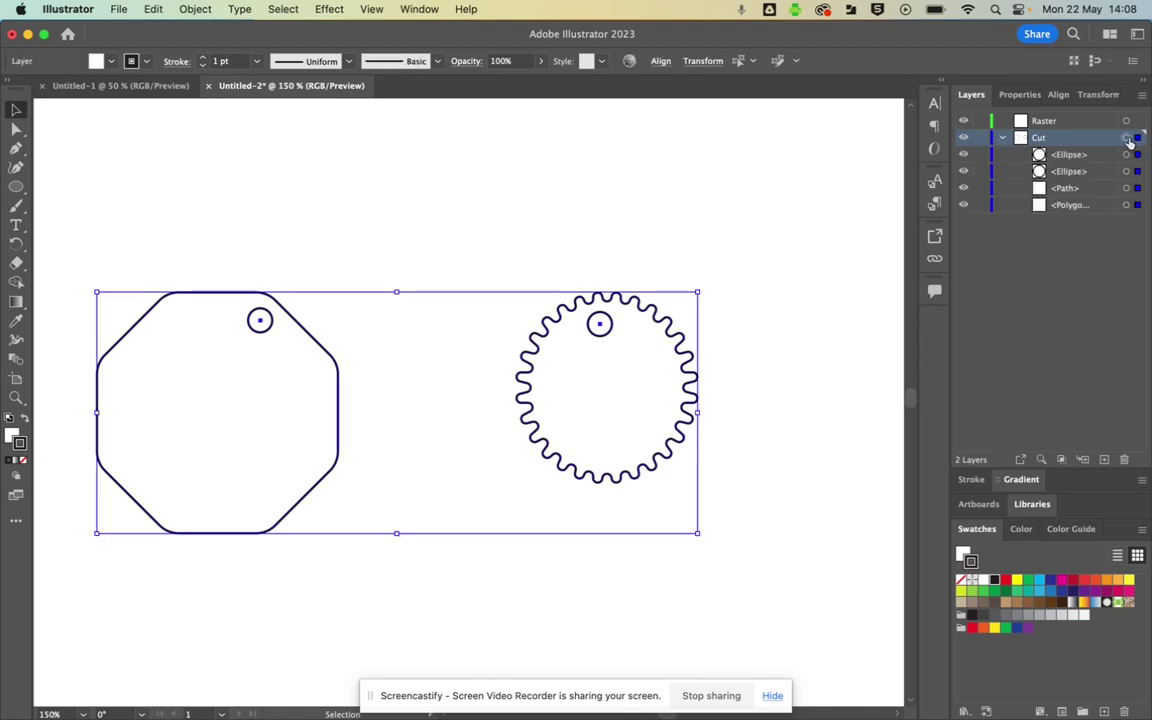
click(419, 424)
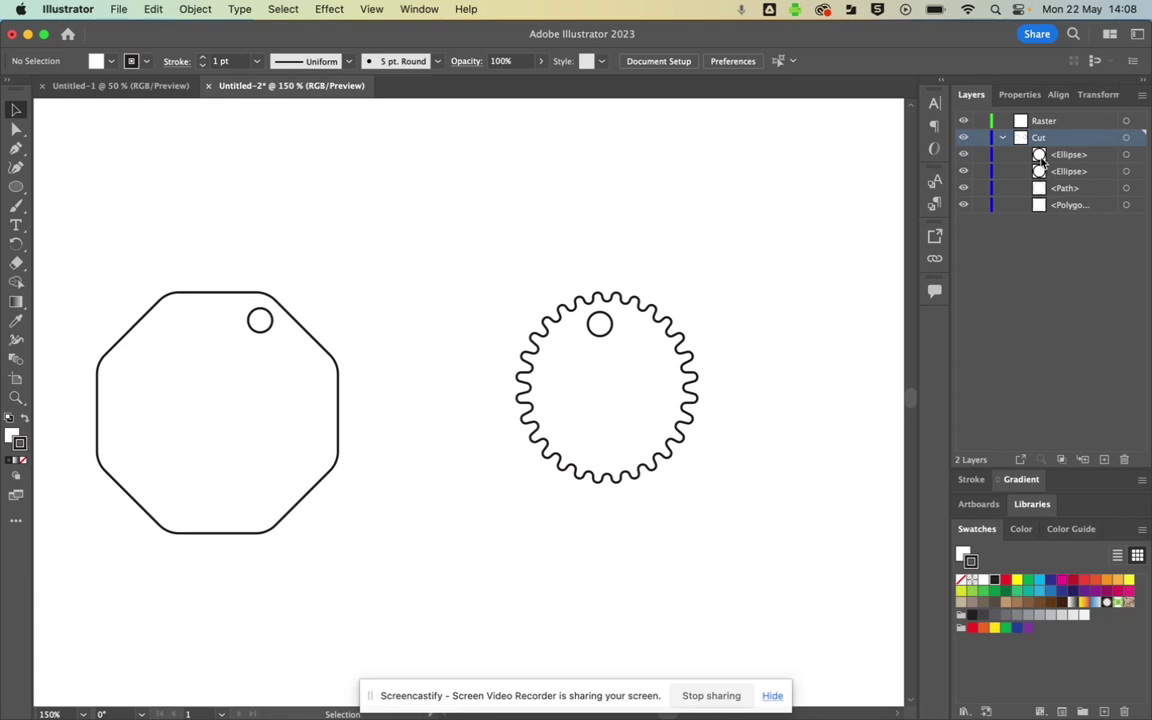
click(1126, 142)
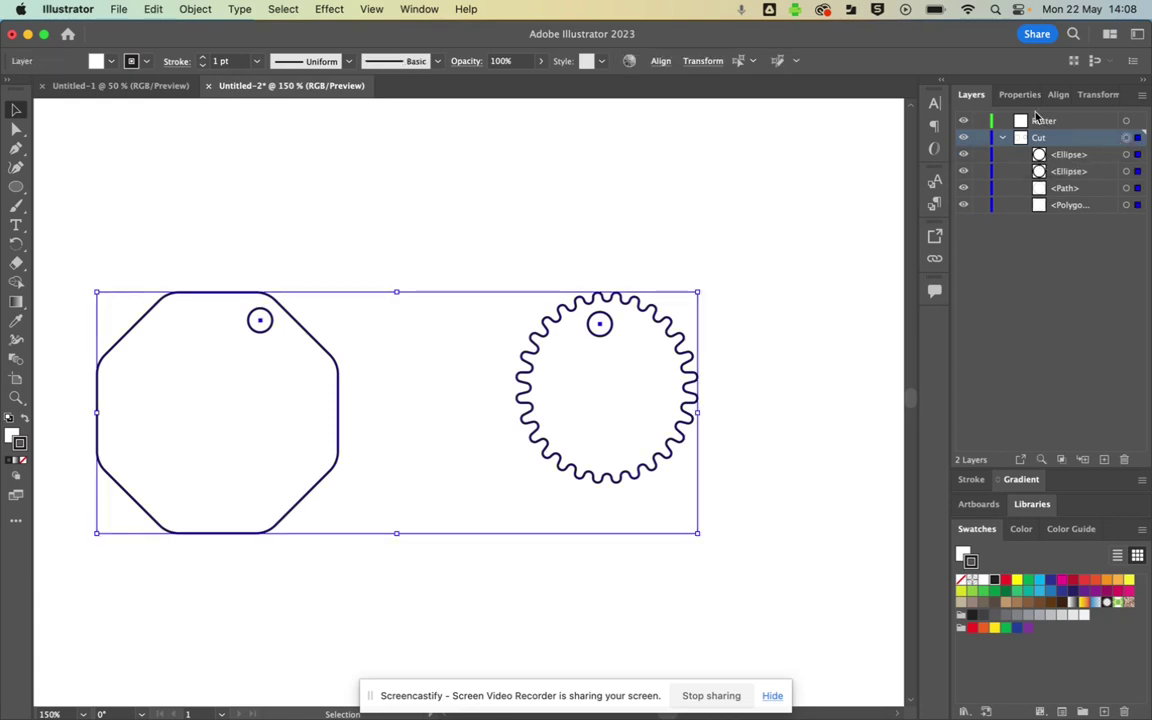
click(1018, 95)
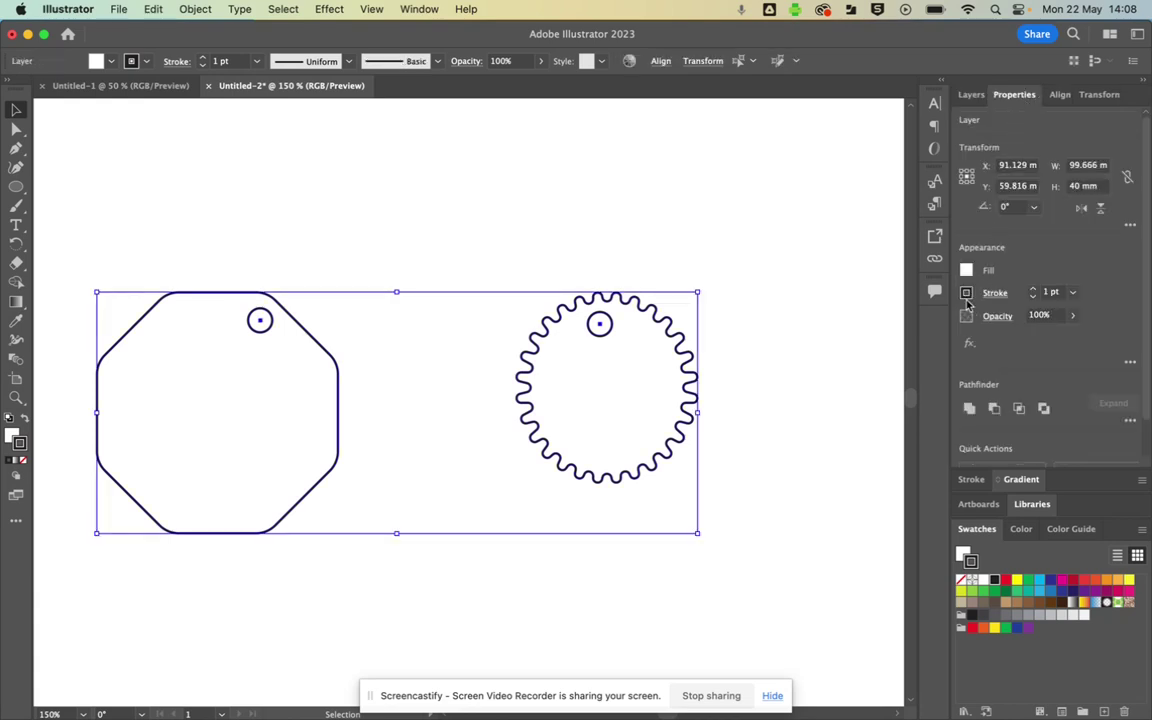
click(1072, 292)
click(1083, 310)
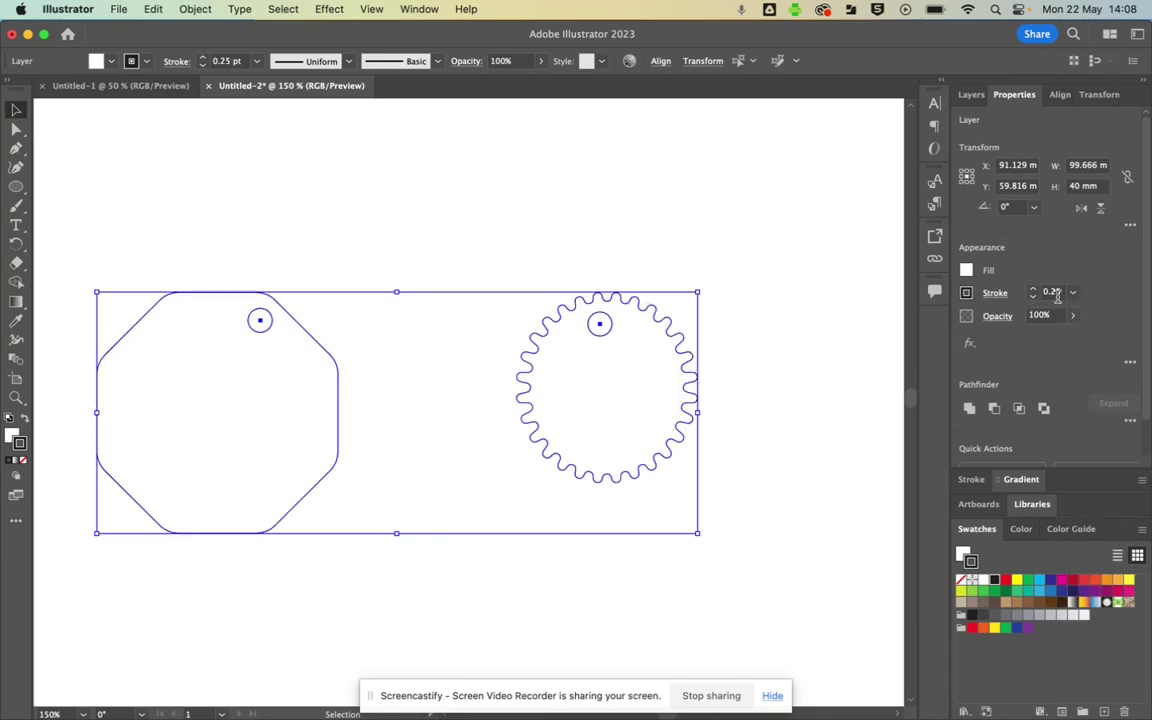
click(751, 375)
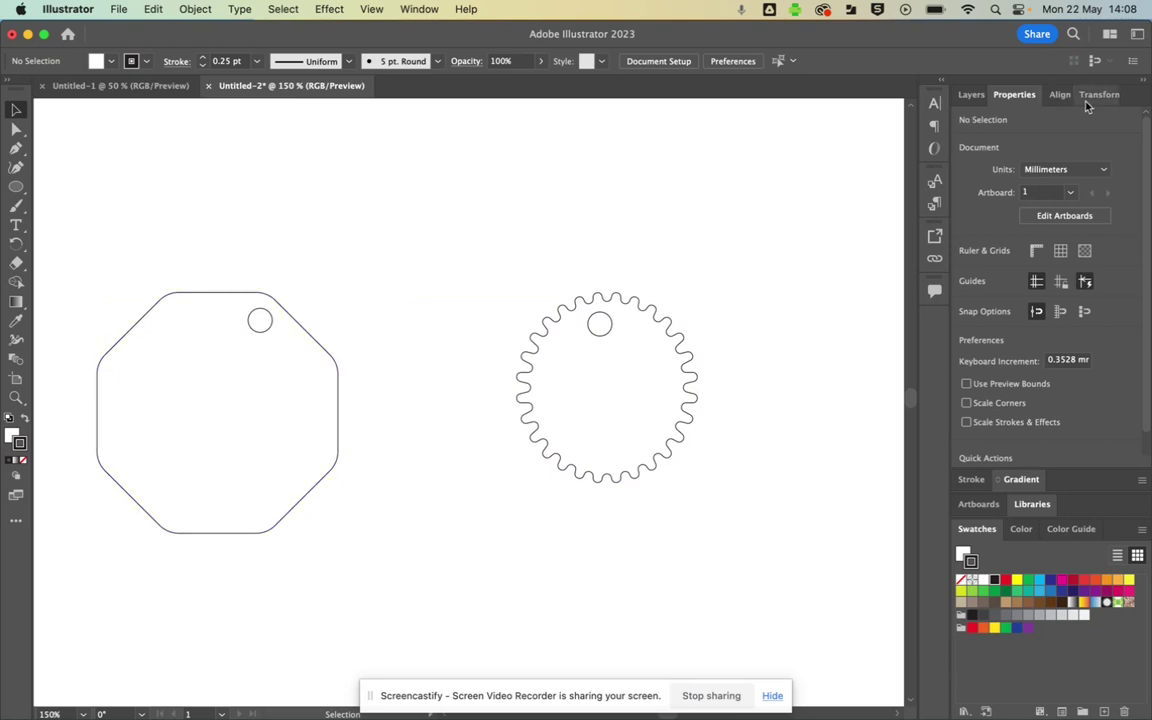
Make the Raster layer the active layer and collapse the contents of the Cut layer.
key(F7)
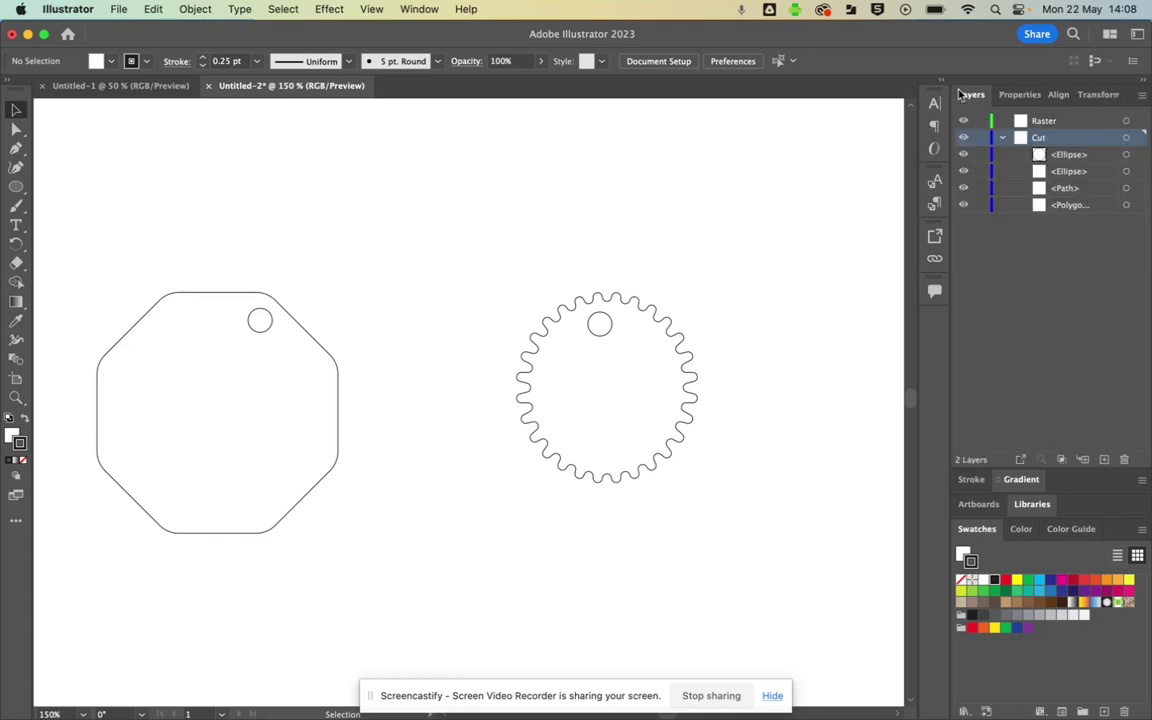
click(1061, 122)
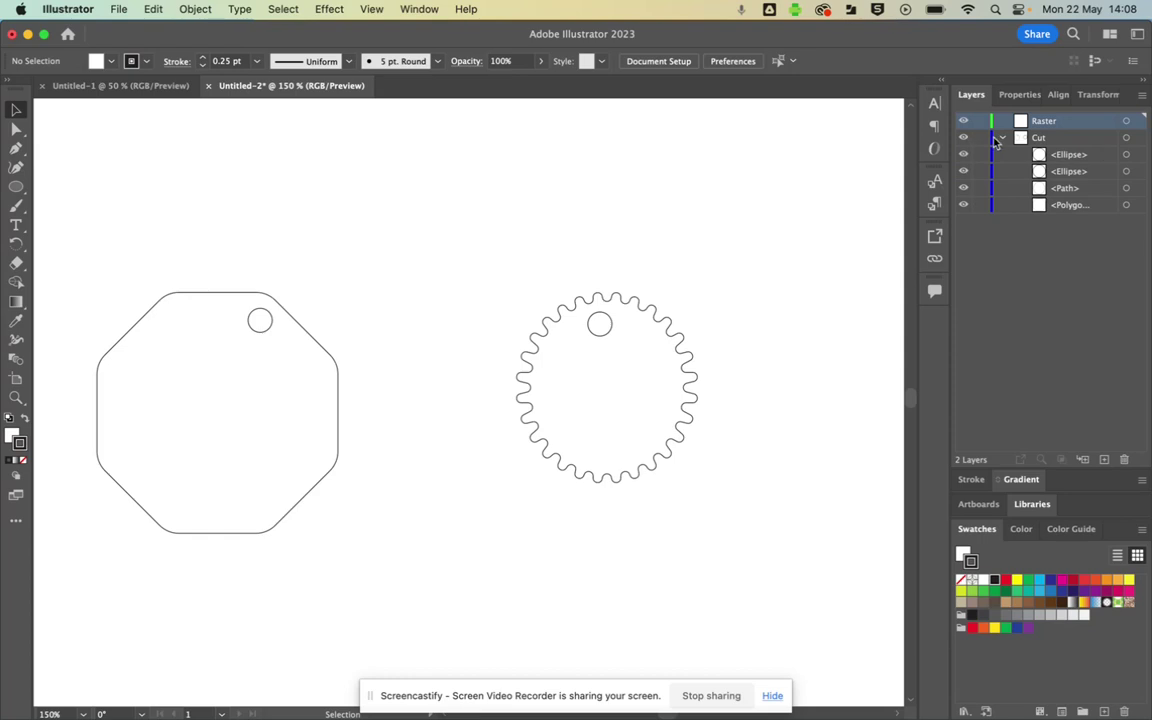
click(1001, 138)
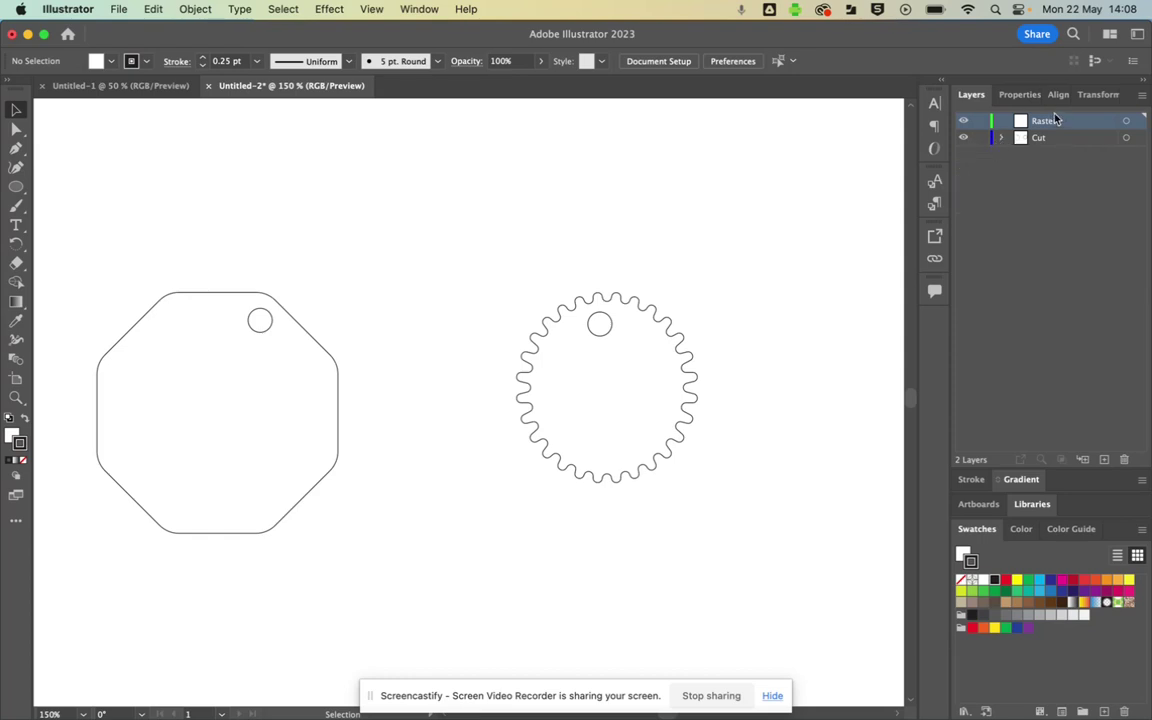
Switch to Google Chrome and open the full image results for the "unicorn silhouette" search.
key(super+Tab)
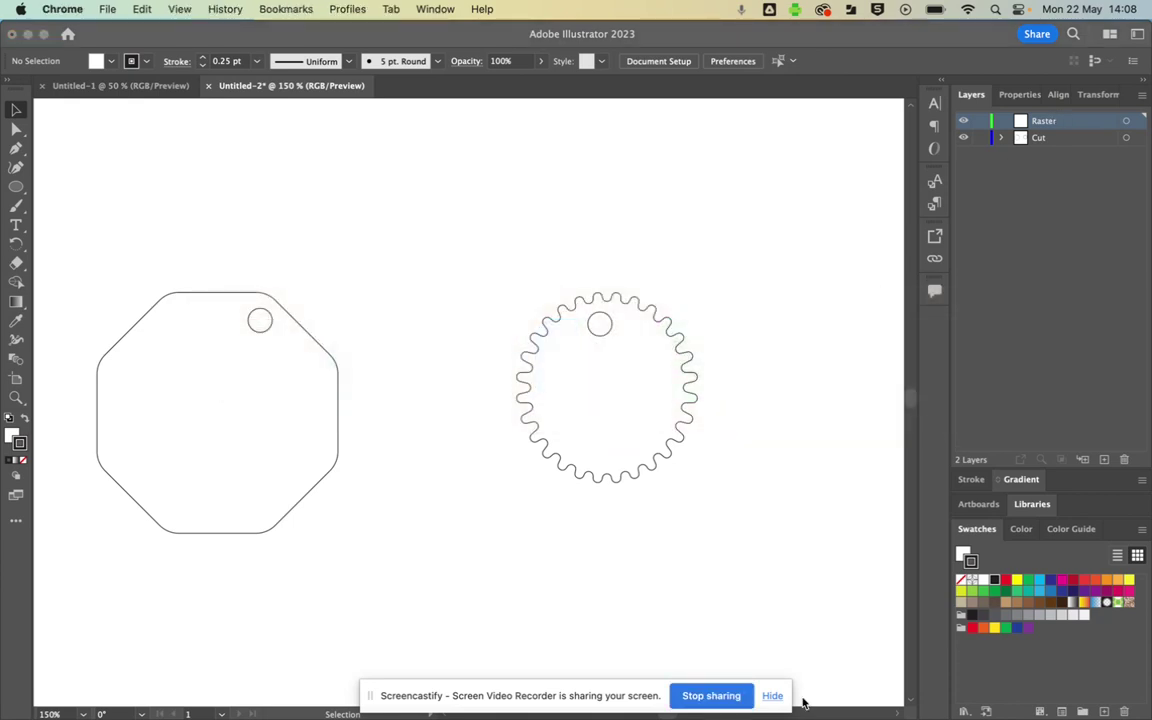
mouse_move(729, 715)
click(388, 679)
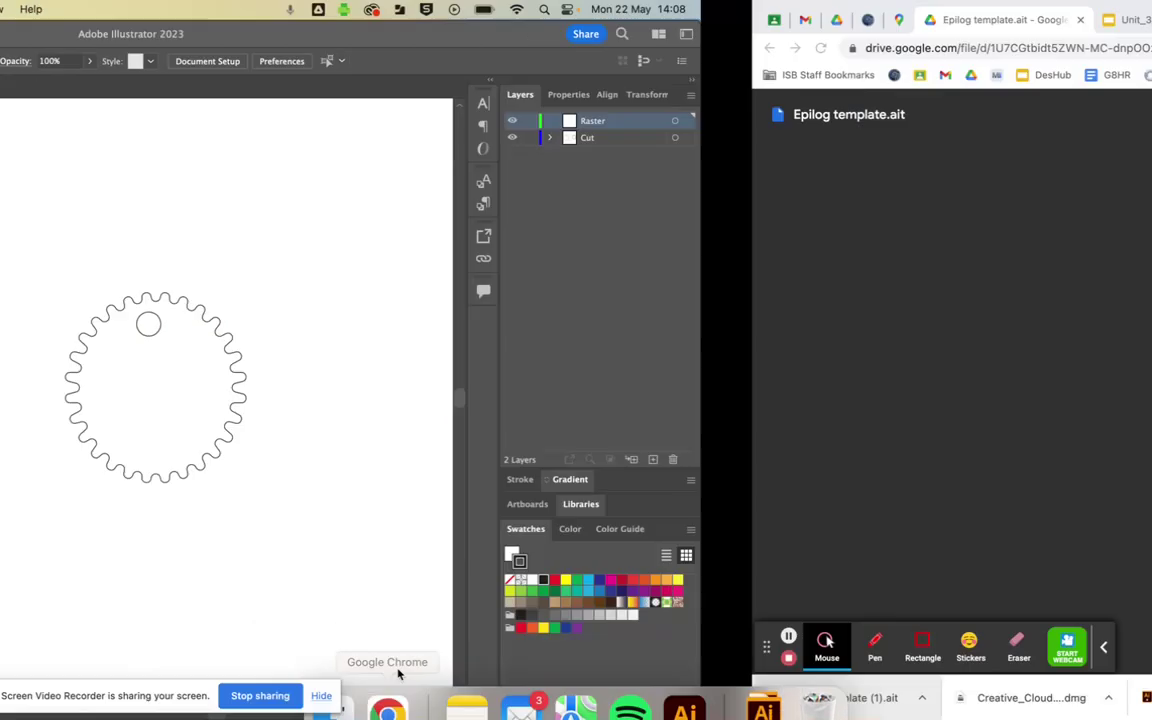
click(965, 19)
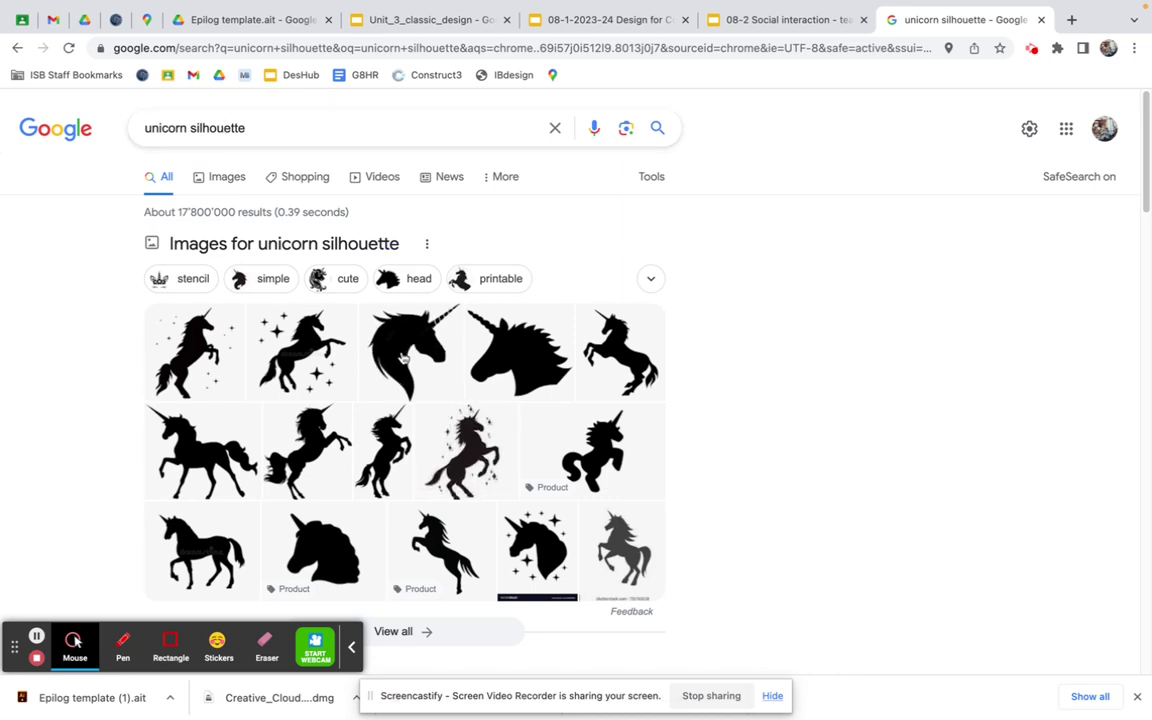
scroll(403, 358, down, 2)
scroll(390, 355, up, 1)
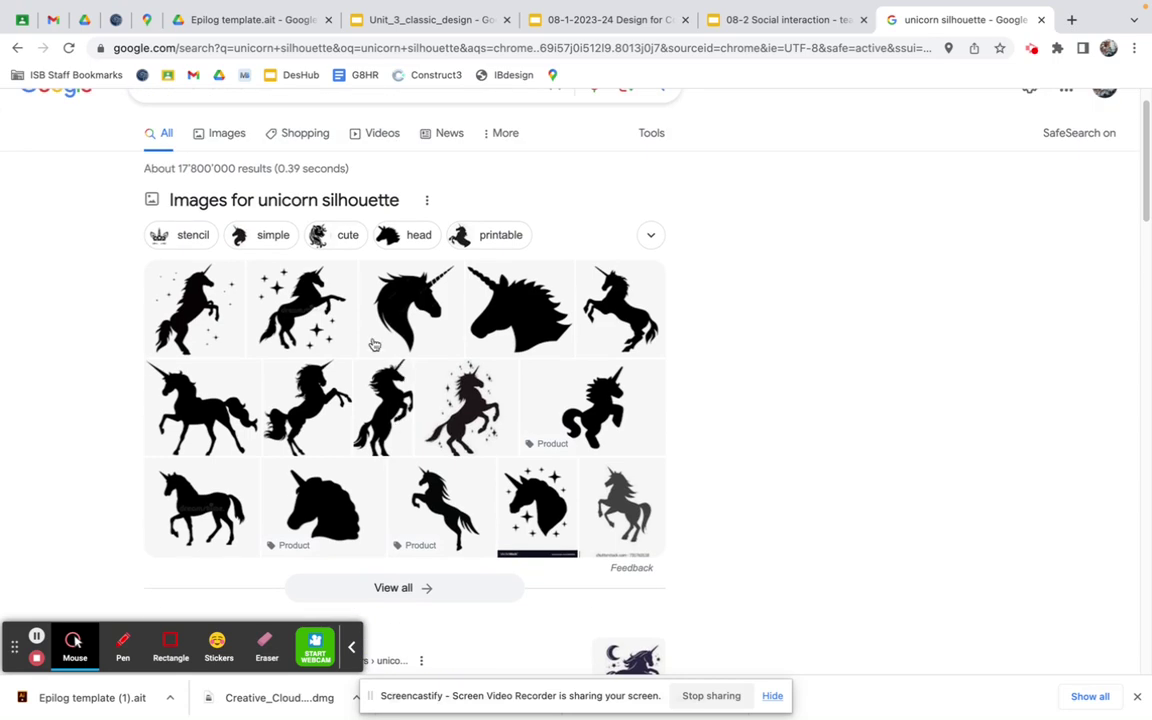
click(239, 200)
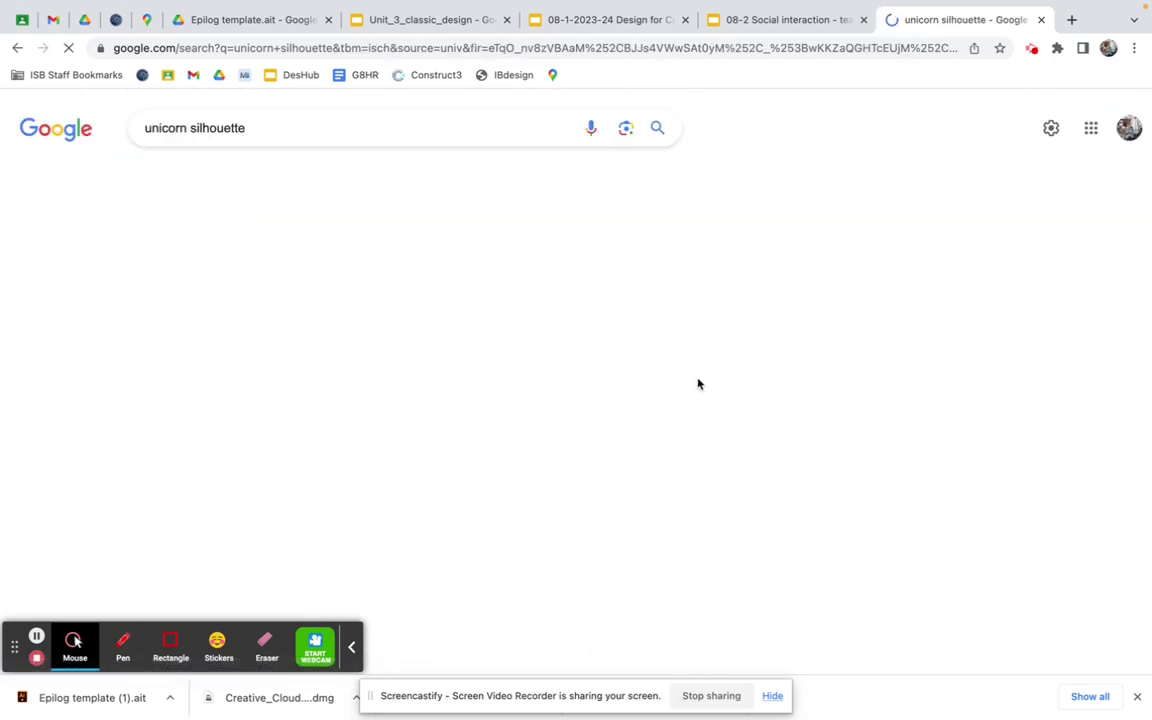
Open the VectorStock black unicorn head surrounded by stars from the image results and copy the image.
scroll(604, 385, down, 3)
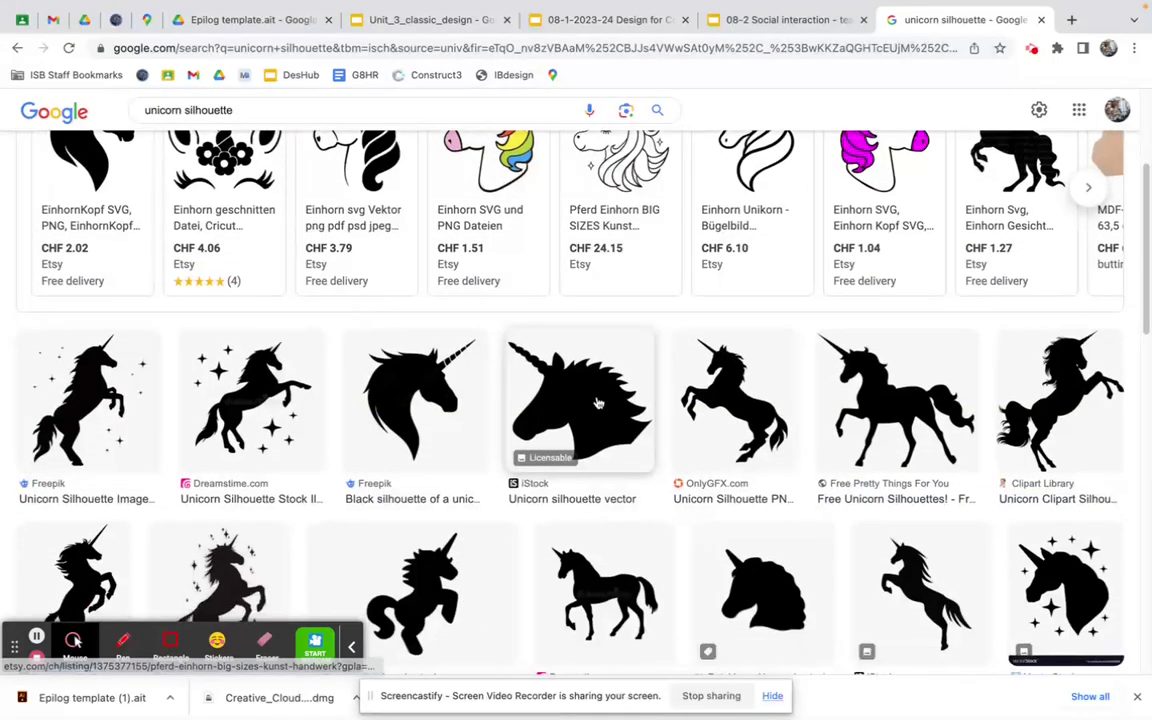
scroll(465, 424, down, 2)
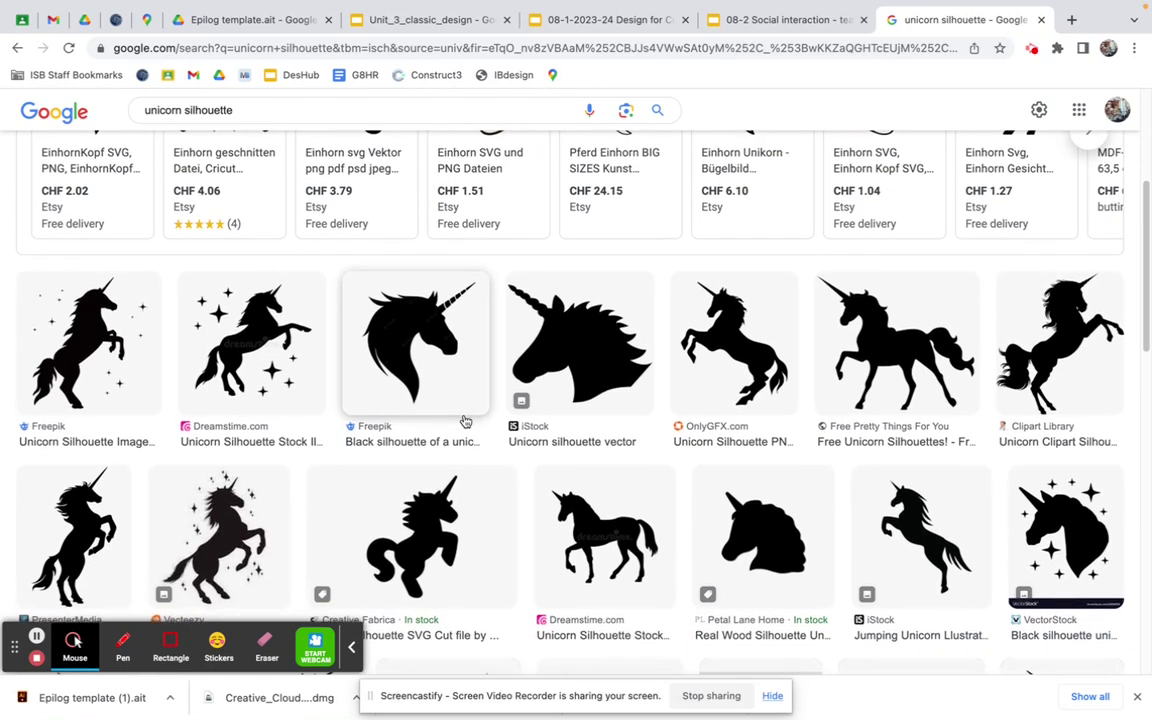
scroll(465, 421, down, 2)
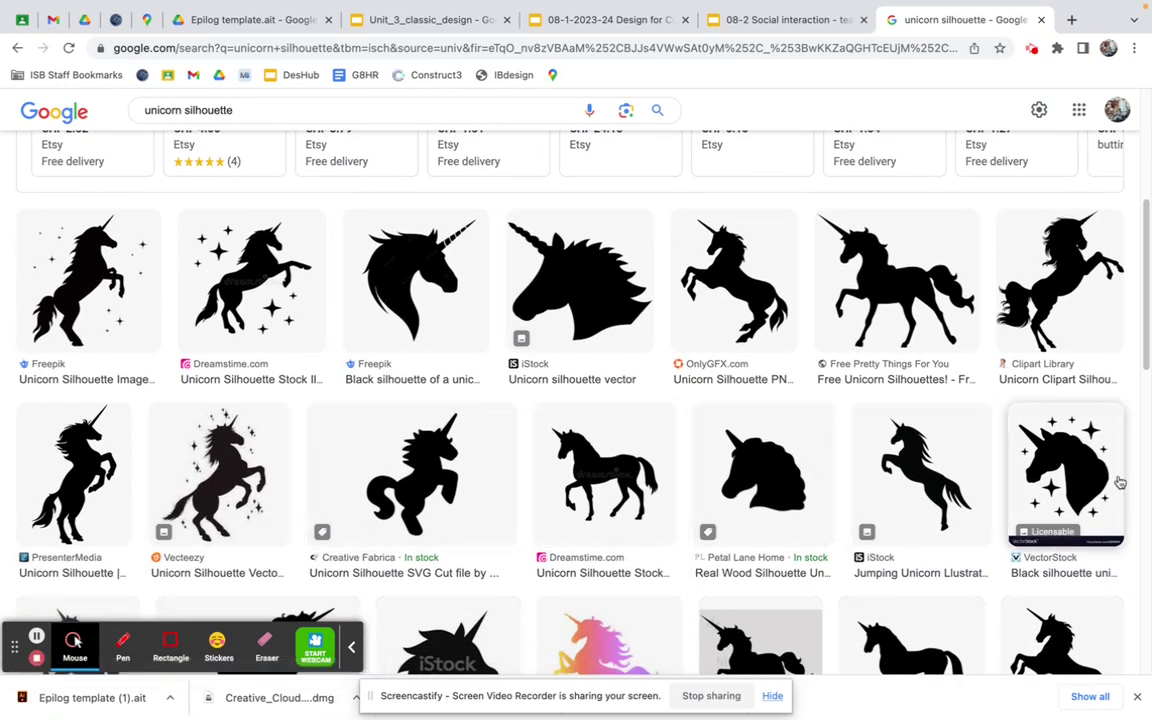
click(1084, 477)
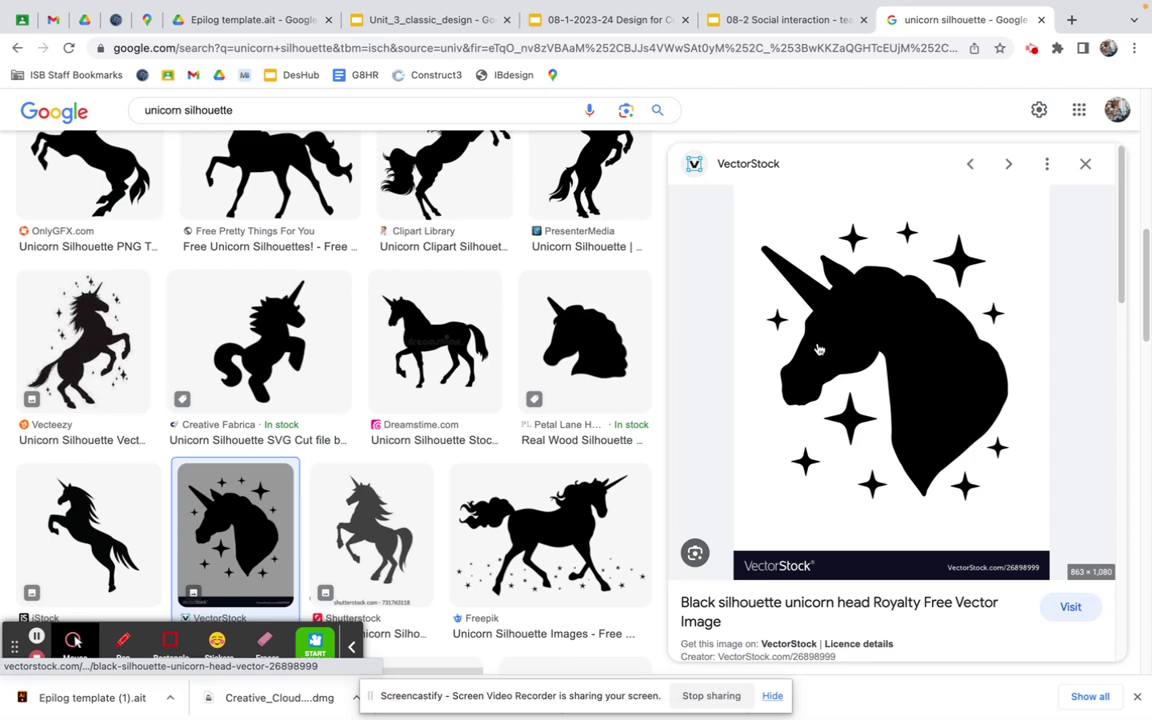
right_click(901, 352)
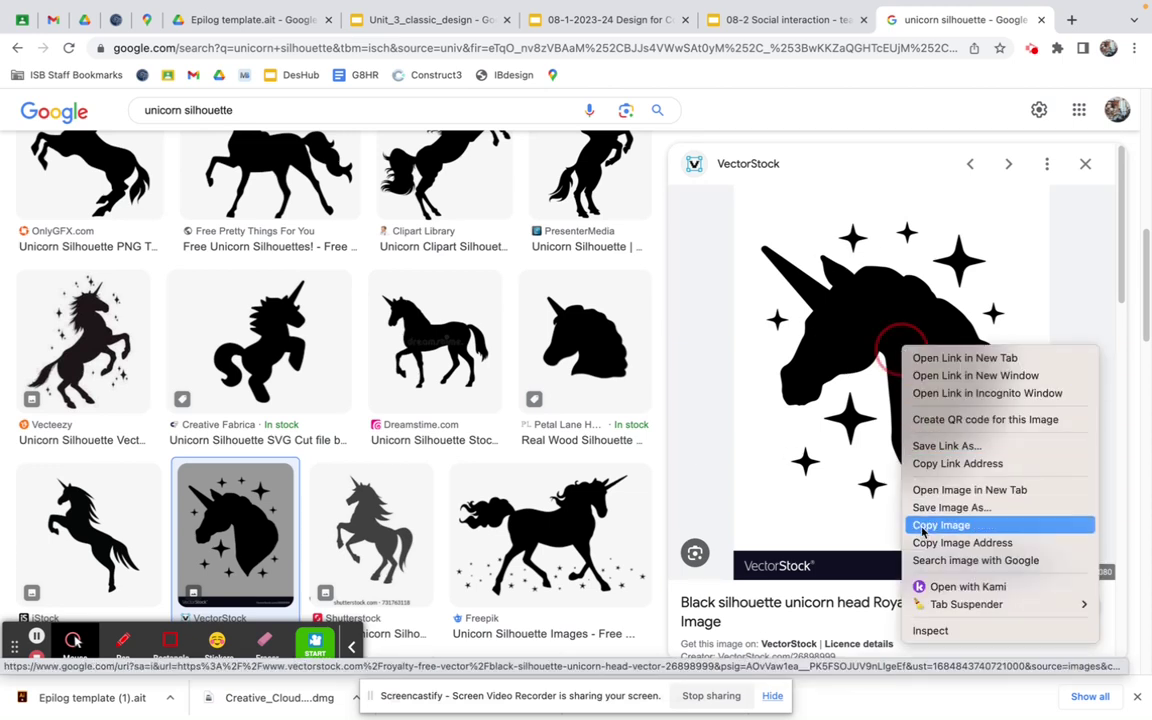
click(923, 526)
Switch back to Illustrator, paste the unicorn image onto the Raster layer and scale it down to about 72 mm wide and 90 mm high.
key(super+Tab)
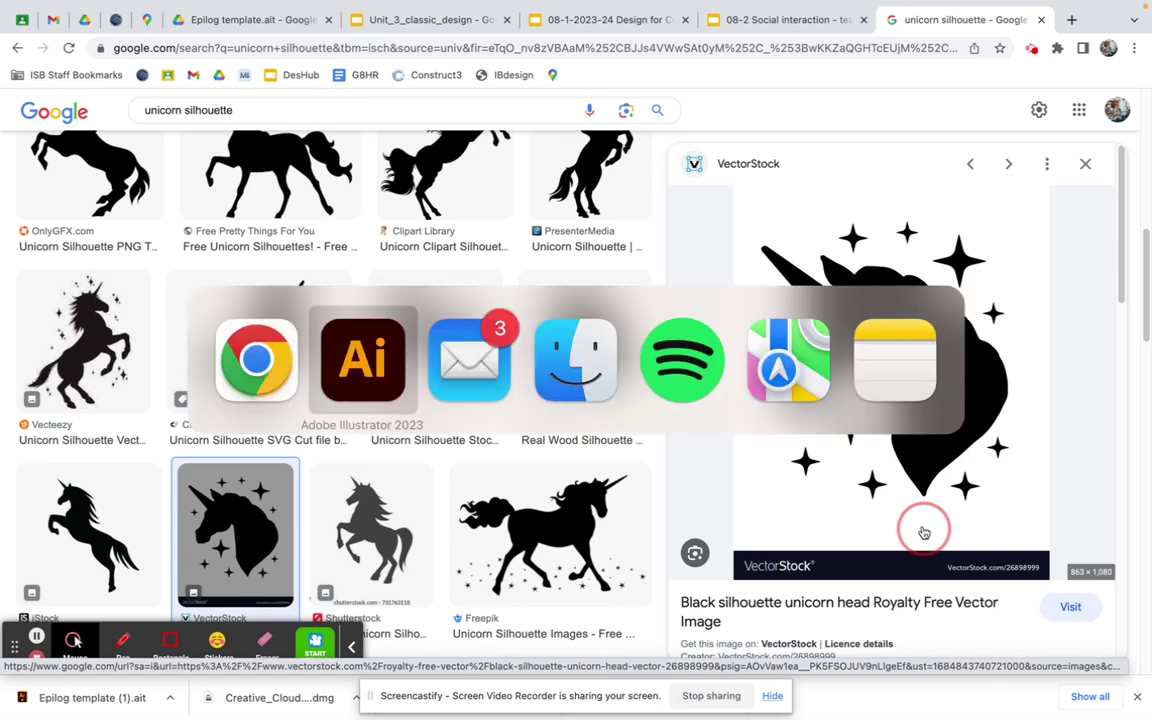
key(super+v)
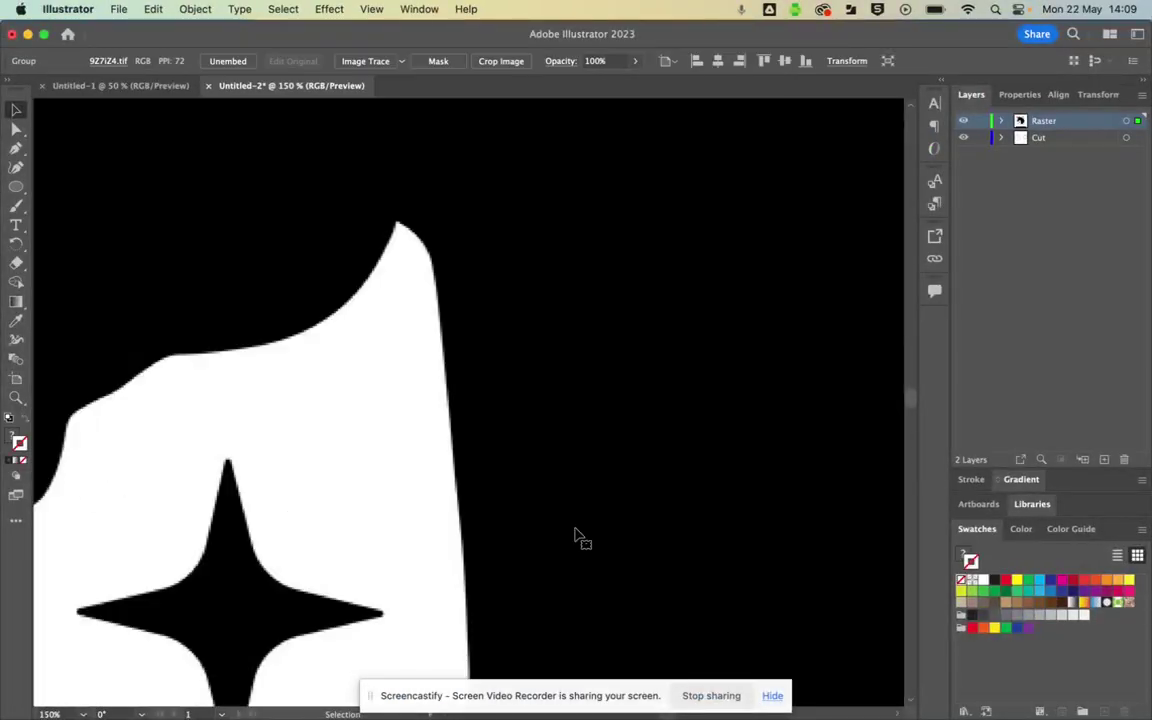
scroll(452, 422, down, 8)
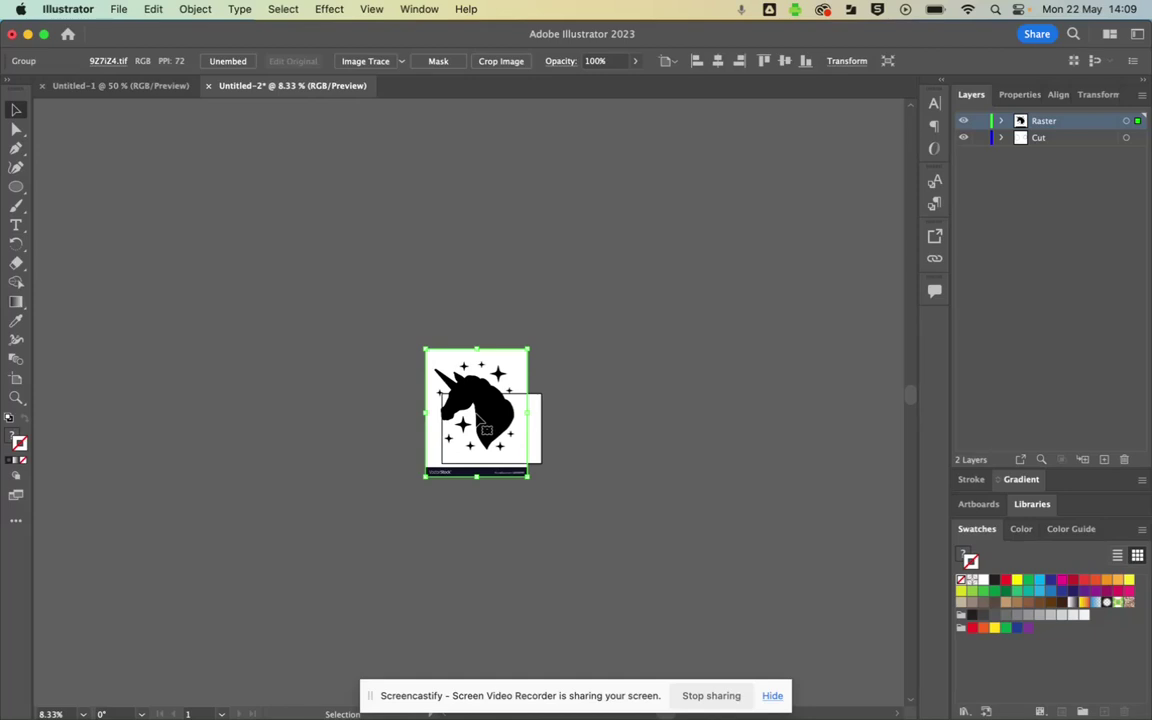
drag(424, 351, 512, 432)
scroll(512, 432, up, 7)
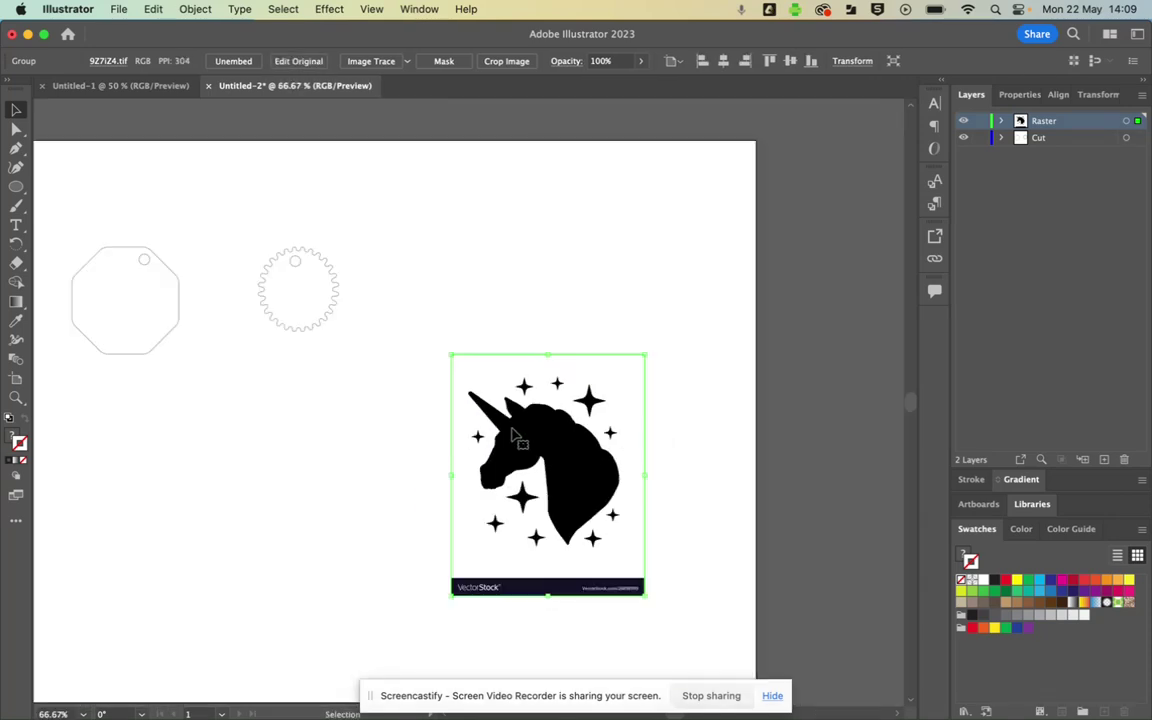
Examine the edges of the pasted unicorn image and its stars up close, and show the image's properties.
scroll(590, 423, up, 4)
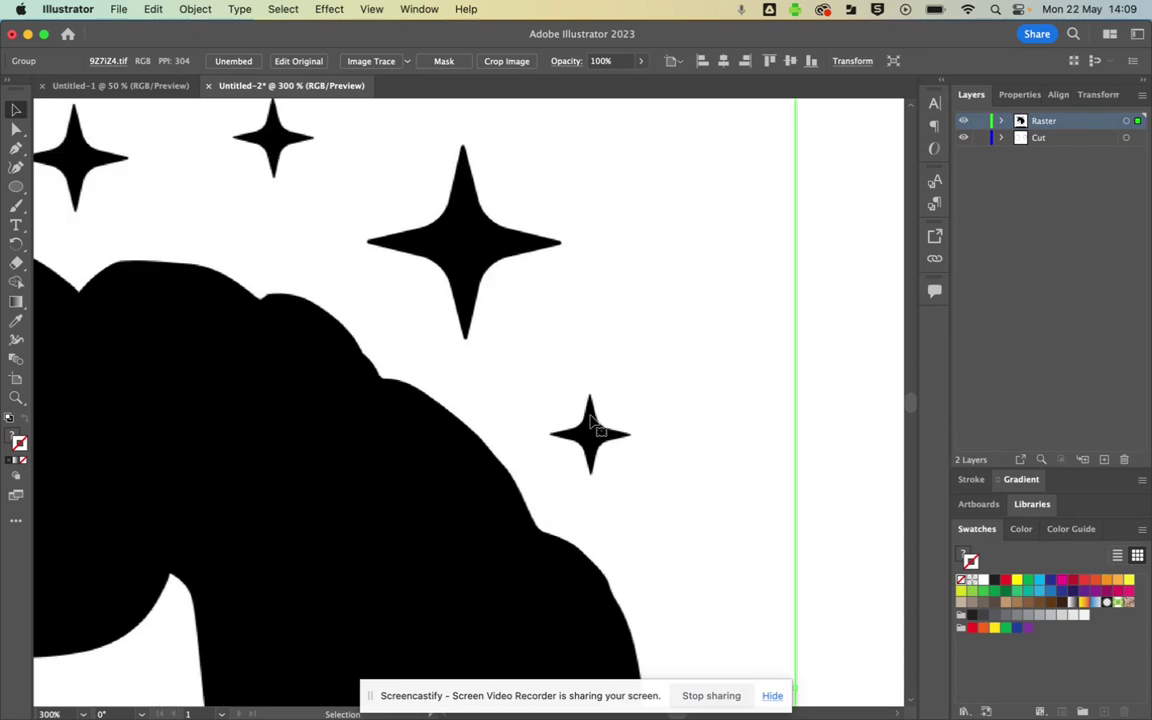
scroll(591, 418, up, 3)
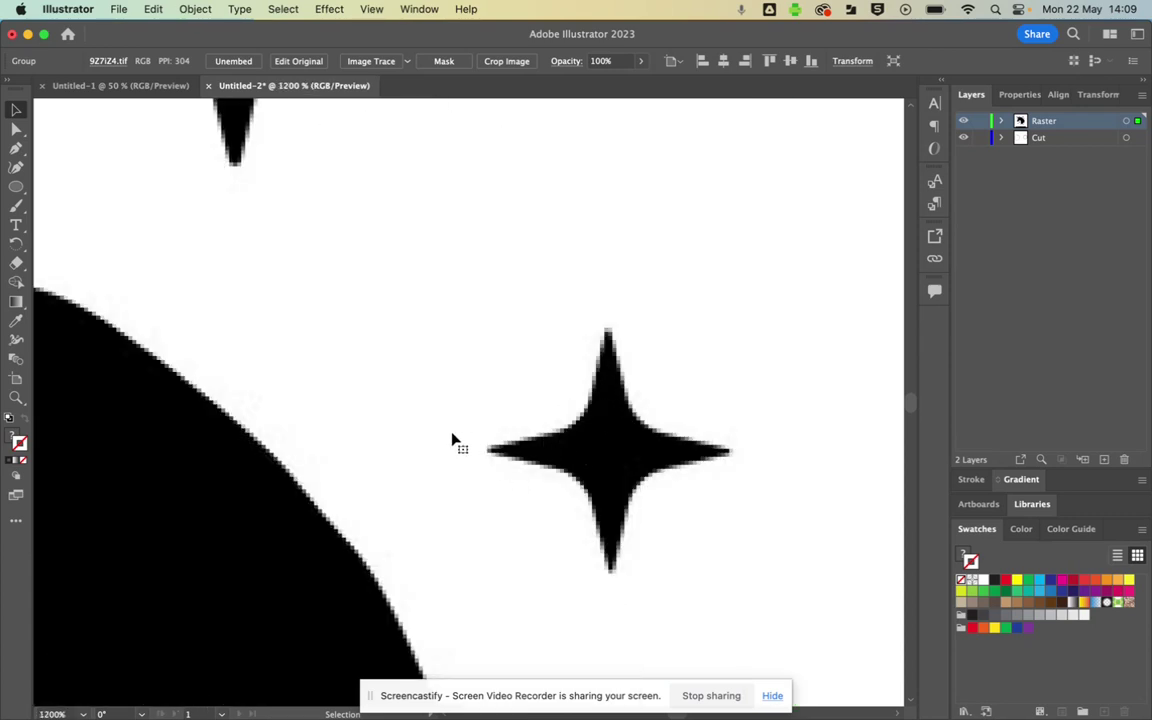
scroll(605, 450, down, 3)
scroll(591, 468, down, 2)
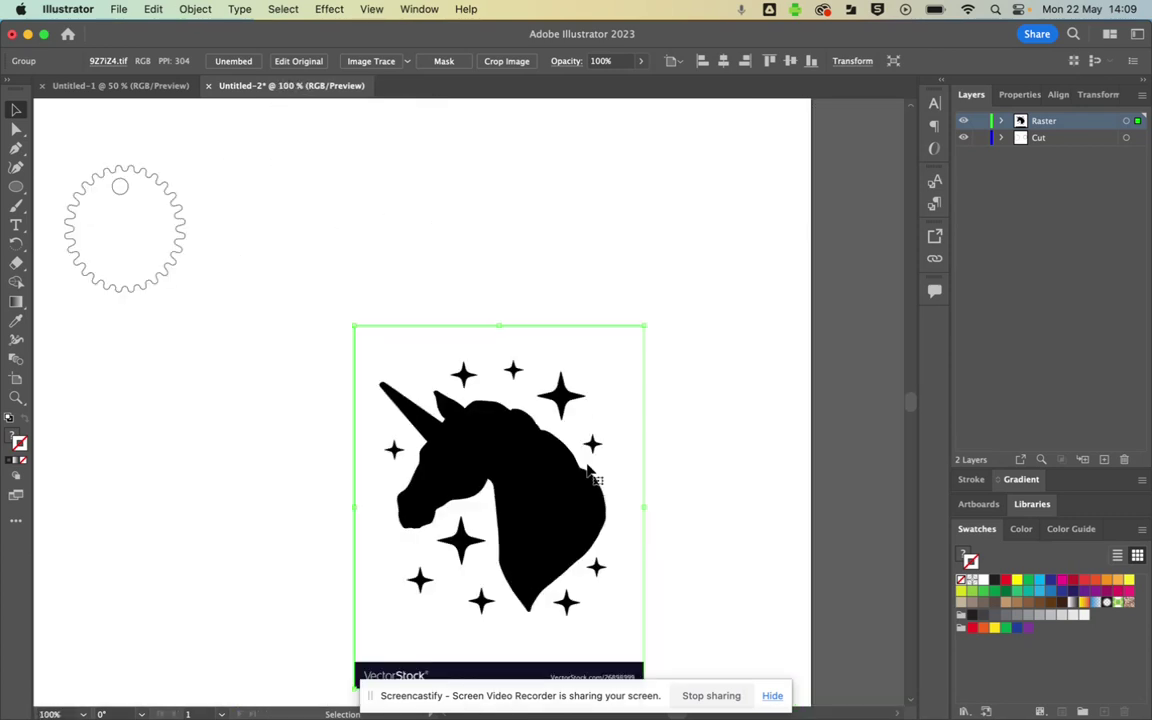
click(1020, 95)
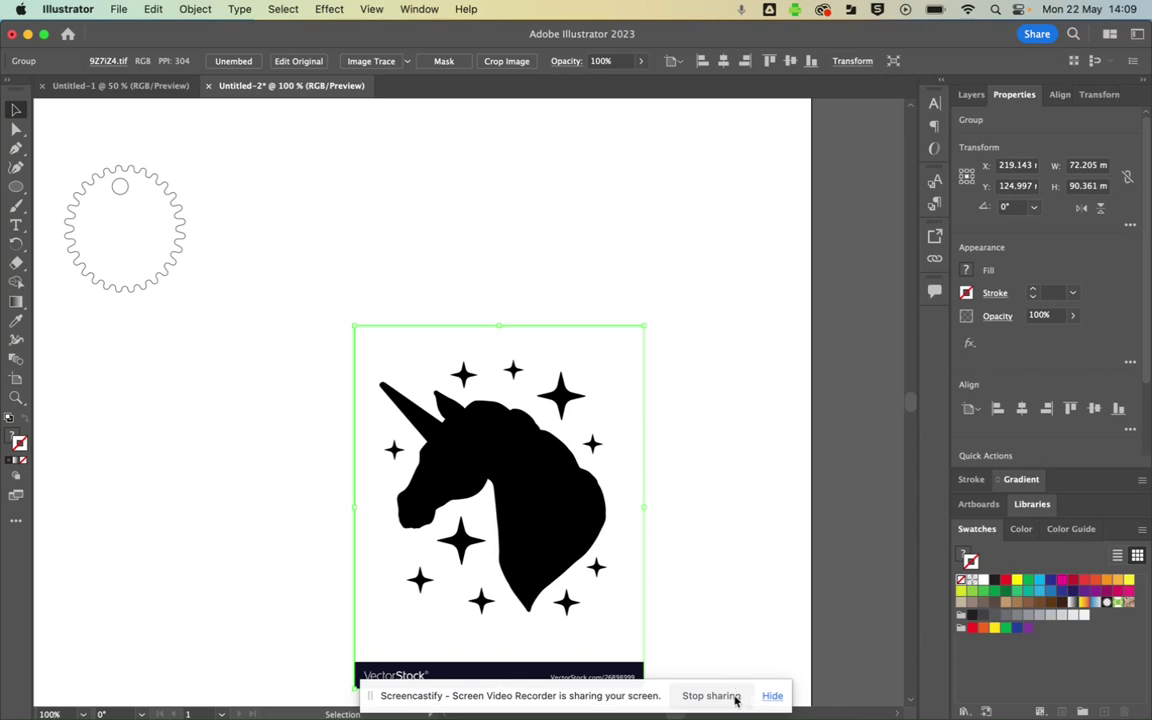
click(584, 700)
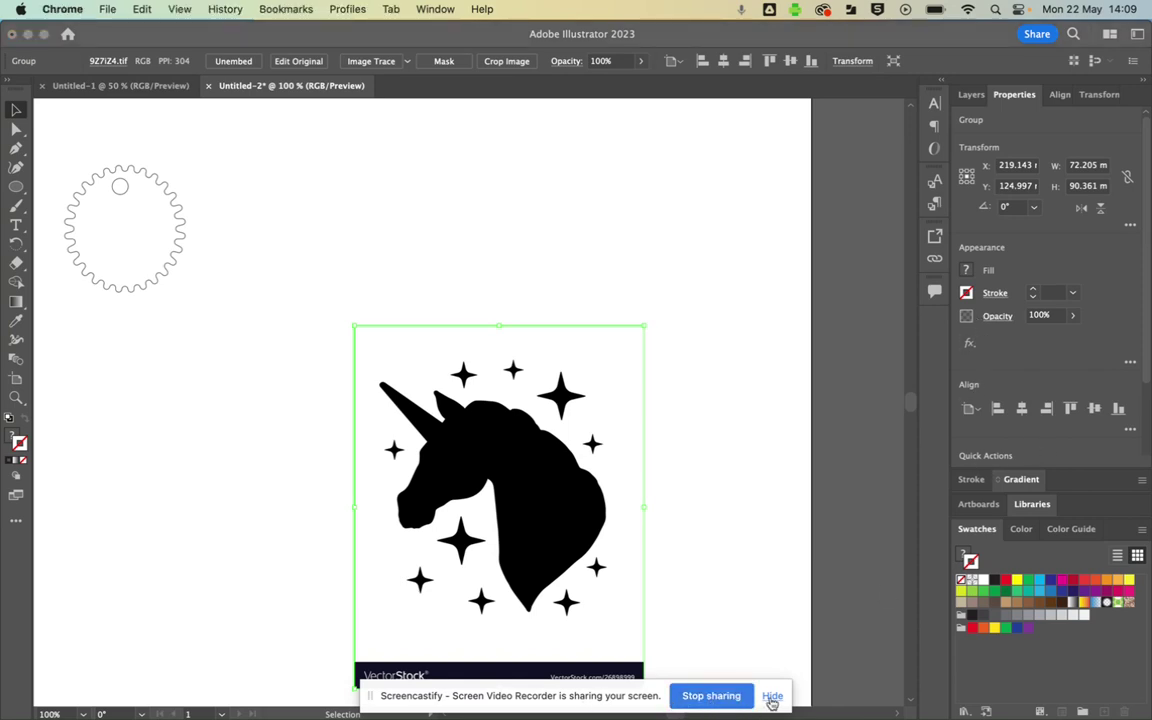